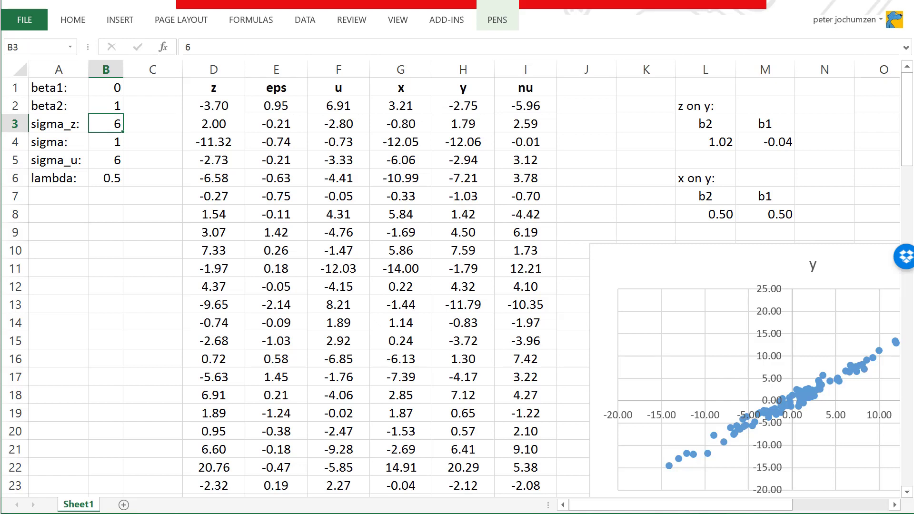
Inspect the first eps formula with its sigma parameter, and trace the cell references in the first y formula.
{"action": "left_click", "coordinate": [272, 106]}
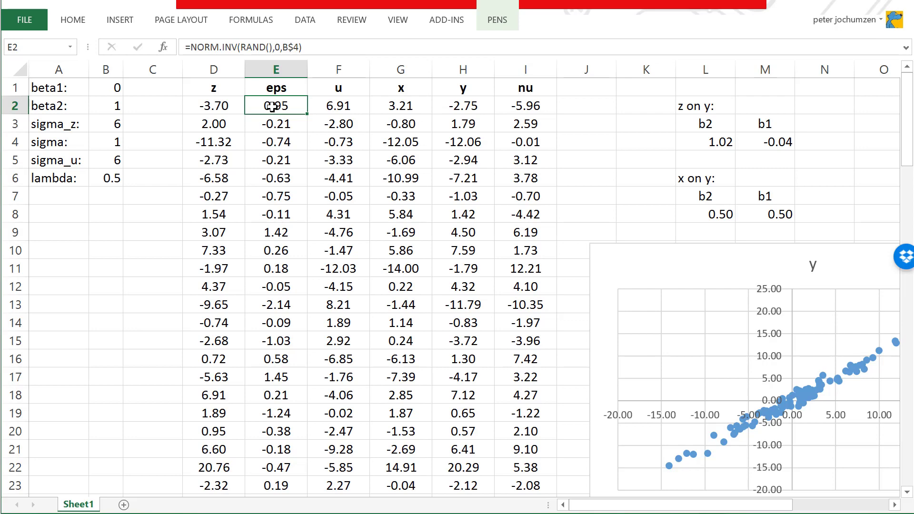
{"action": "left_click", "coordinate": [110, 142]}
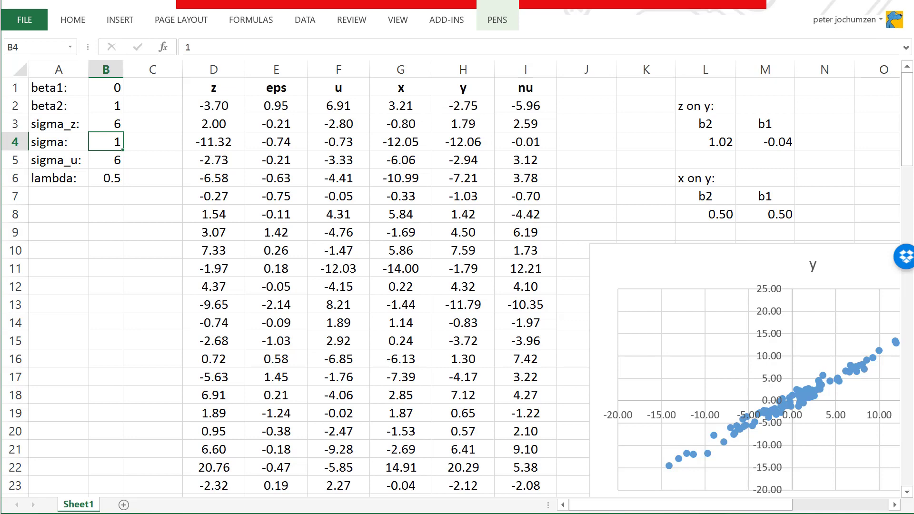
{"action": "left_click", "coordinate": [465, 86]}
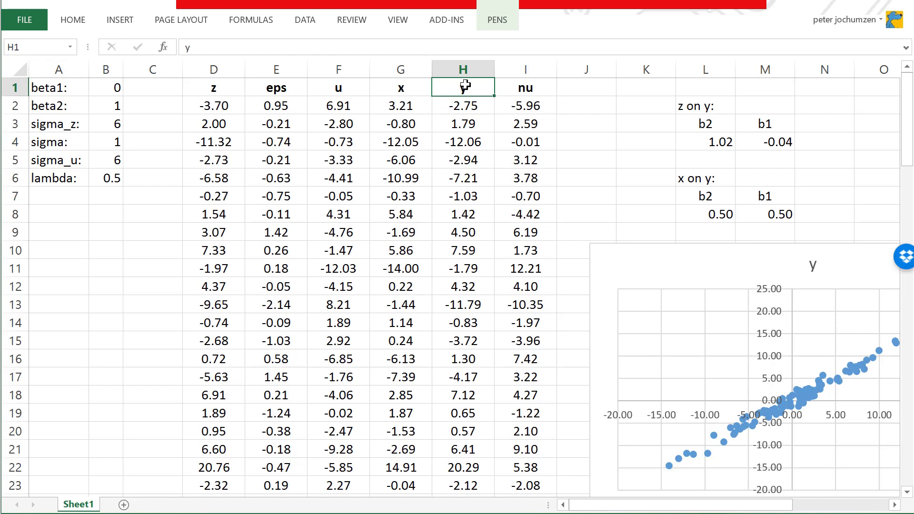
{"action": "left_click", "coordinate": [464, 105]}
{"action": "left_click", "coordinate": [317, 45]}
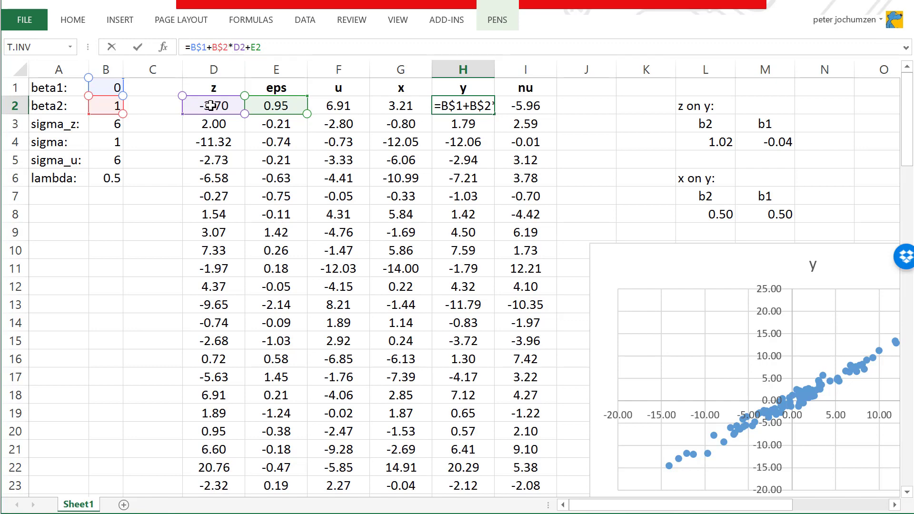
{"action": "left_click_drag", "start_coordinate": [267, 98], "coordinate": [270, 99]}
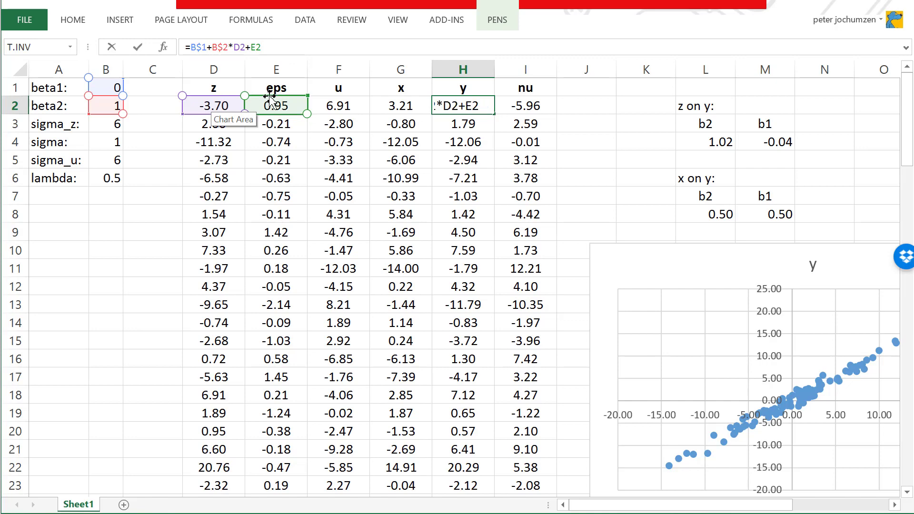
{"action": "key", "text": "Return"}
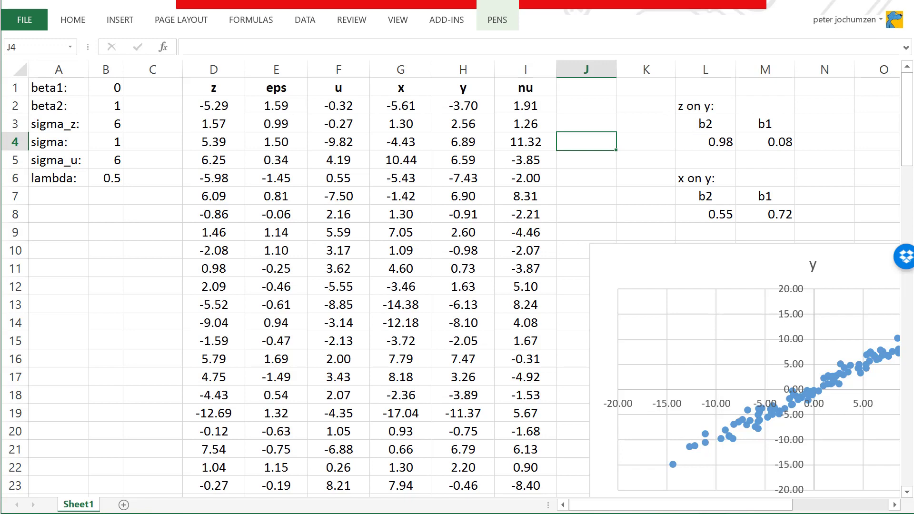
Check the LINEST formula for the z on y slope and recalculate the sheet repeatedly to resample its estimates.
{"action": "left_click", "coordinate": [717, 139]}
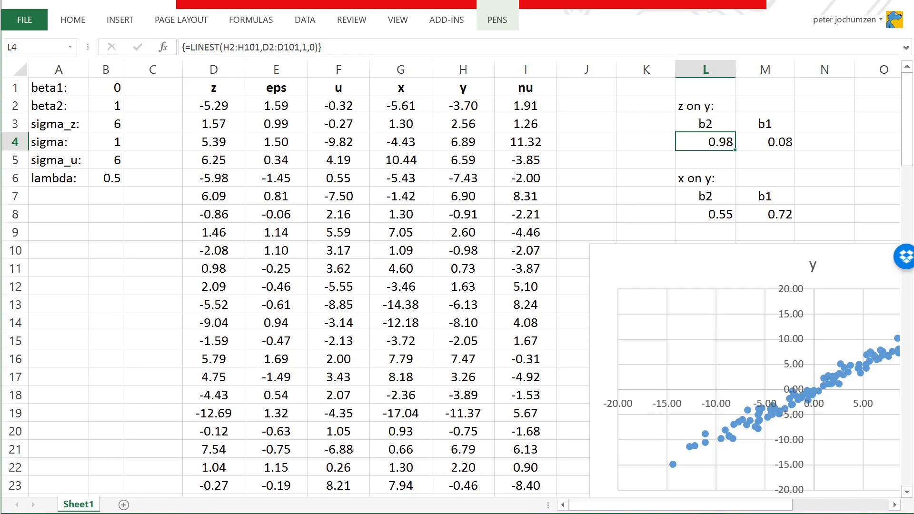
{"action": "key", "text": "F9"}
{"action": "key", "text": "F9"}
{"action": "key", "text": "F9"}
{"action": "key", "text": "F9"}
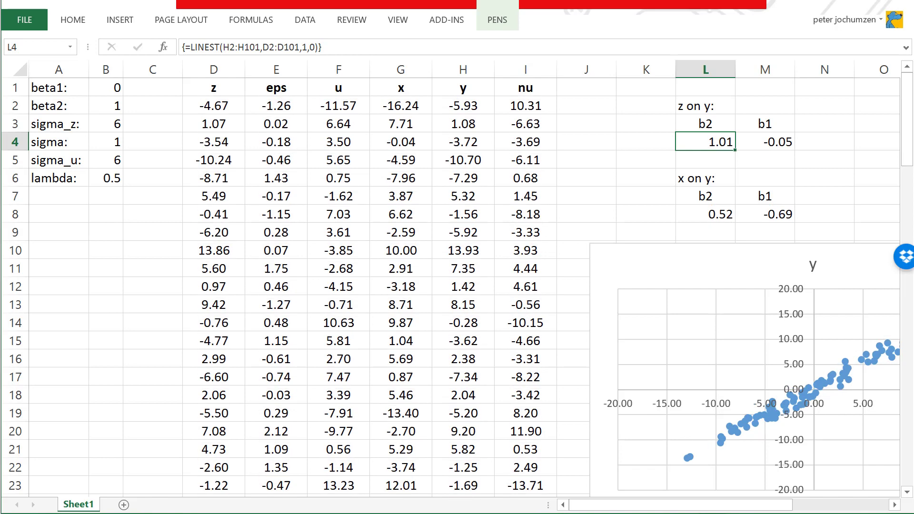
{"action": "key", "text": "F9"}
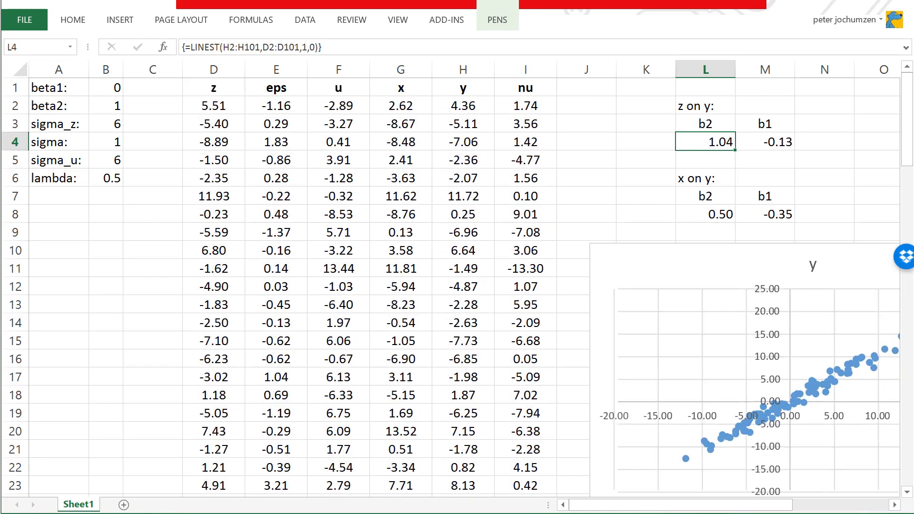
{"action": "key", "text": "F9"}
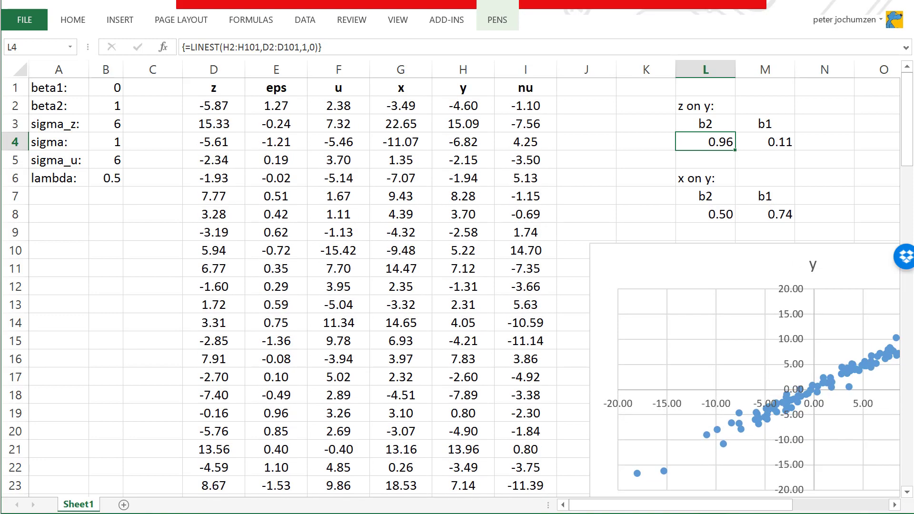
Examine the full first scatter chart beneath the regression results, and return to the parameter columns.
{"action": "left_click_drag", "start_coordinate": [633, 506], "coordinate": [696, 505]}
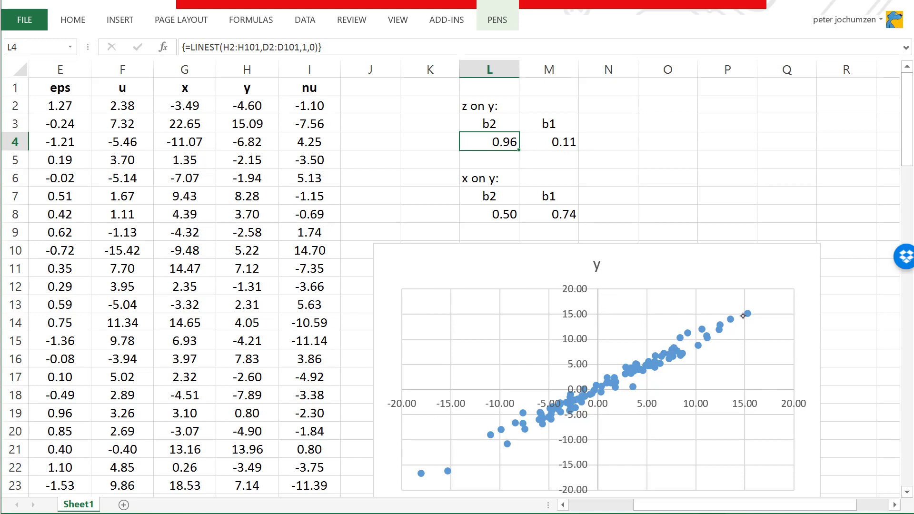
{"action": "mouse_move", "coordinate": [745, 311]}
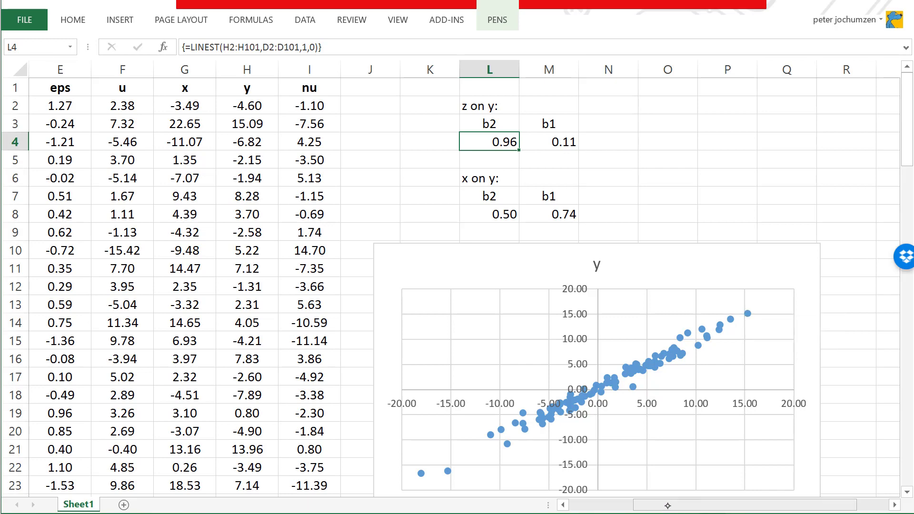
{"action": "left_click_drag", "start_coordinate": [664, 506], "coordinate": [599, 506]}
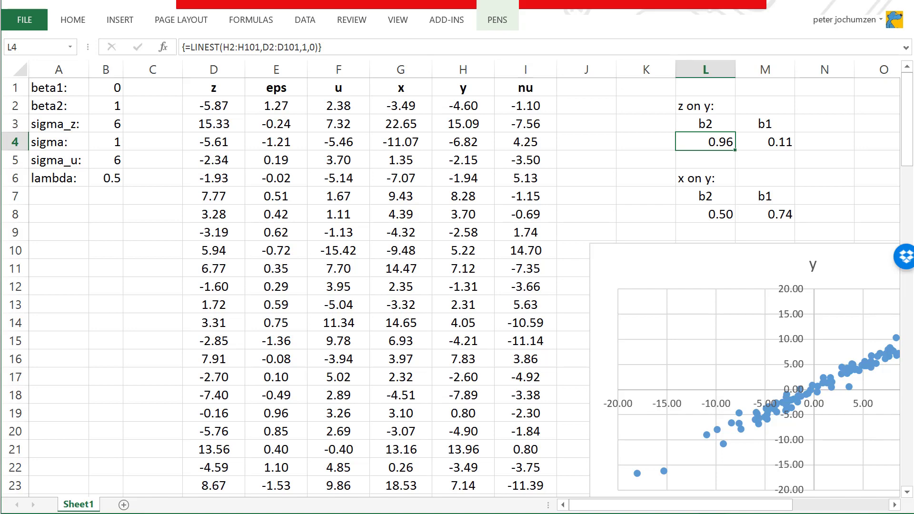
Examine the first u formula with its sigma_u parameter, and how the first x value combines z and u.
{"action": "left_click", "coordinate": [339, 108]}
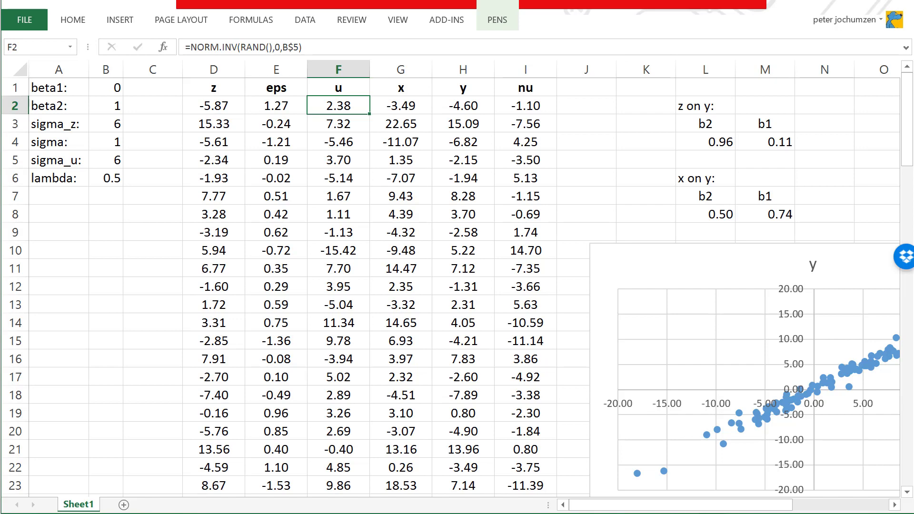
{"action": "left_click", "coordinate": [117, 160]}
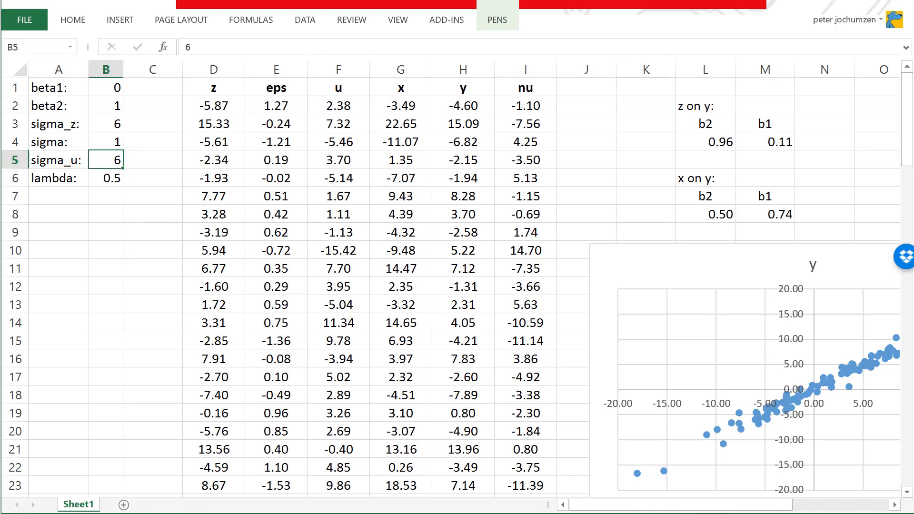
{"action": "left_click", "coordinate": [408, 106]}
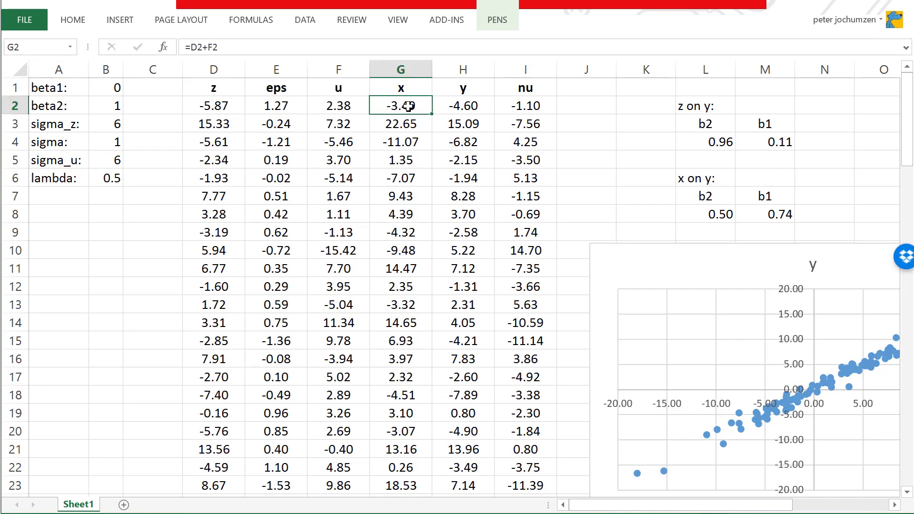
{"action": "left_click", "coordinate": [216, 106]}
{"action": "left_click", "coordinate": [348, 109]}
{"action": "key", "text": "Down"}
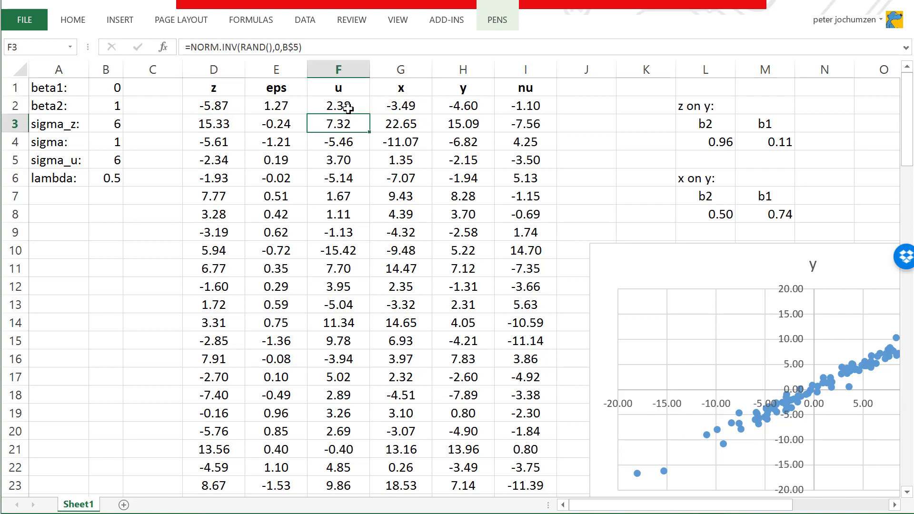
{"action": "left_click", "coordinate": [355, 106]}
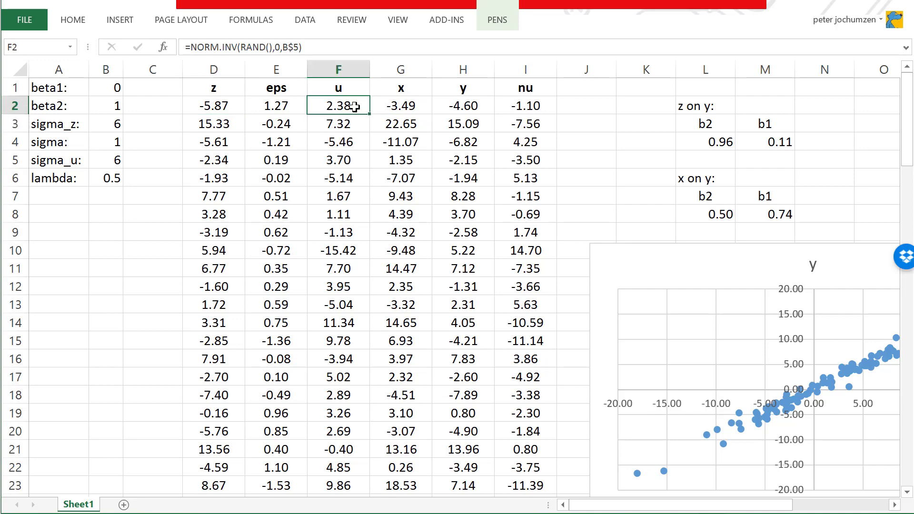
{"action": "left_click", "coordinate": [221, 102]}
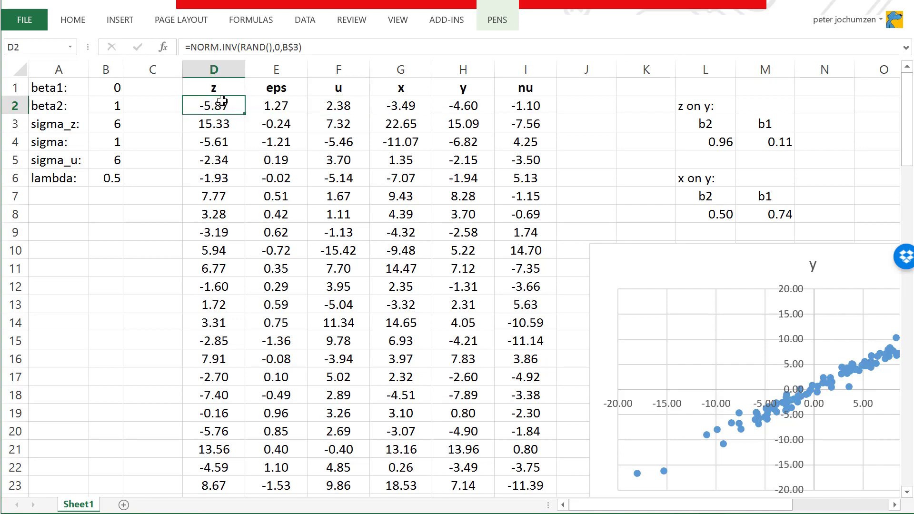
{"action": "left_click", "coordinate": [348, 102]}
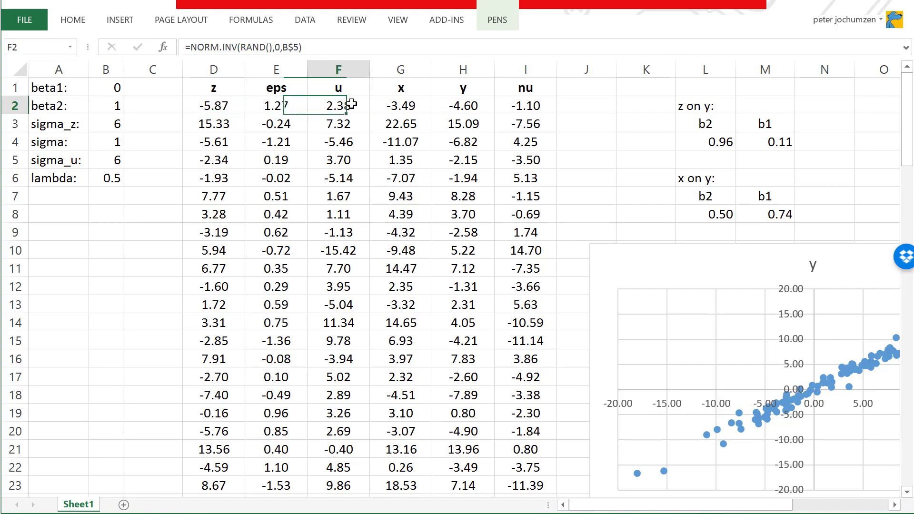
{"action": "left_click", "coordinate": [401, 105]}
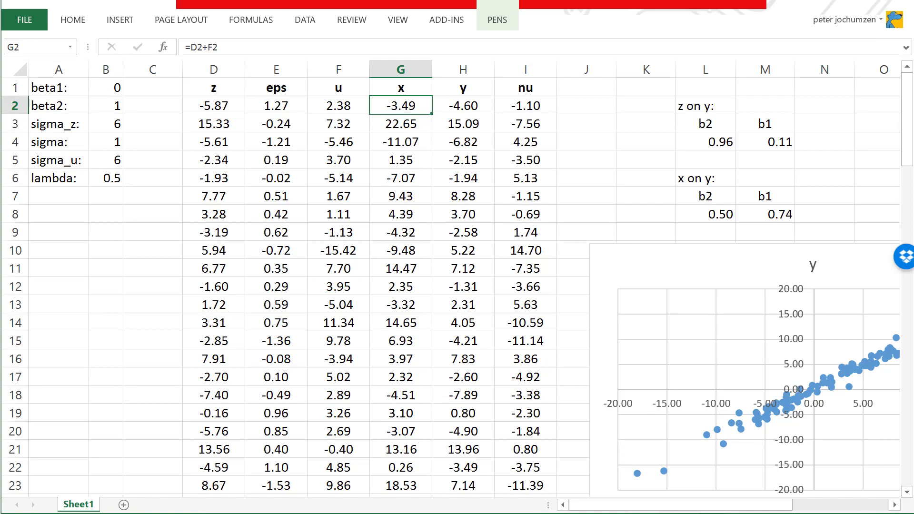
Inspect the input ranges of the LINEST array formula behind the x on y slope in L8.
{"action": "left_click", "coordinate": [707, 193]}
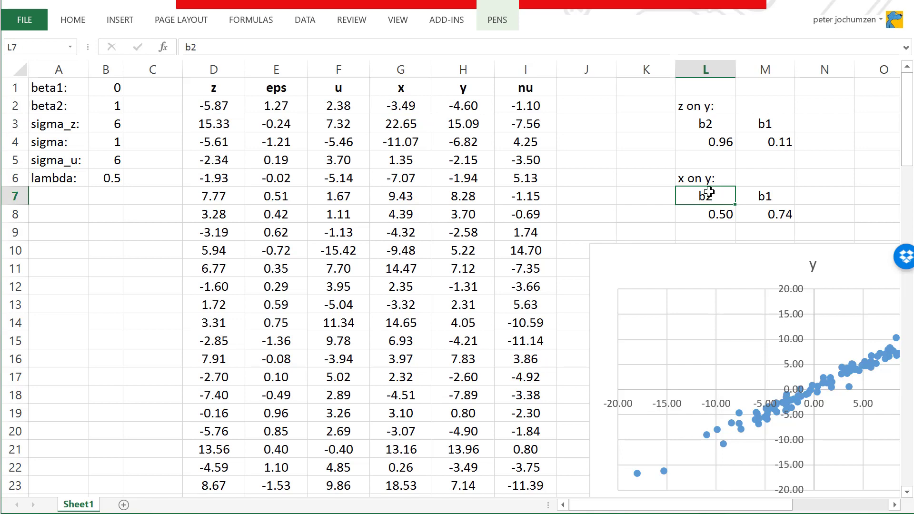
{"action": "double_click", "coordinate": [719, 213]}
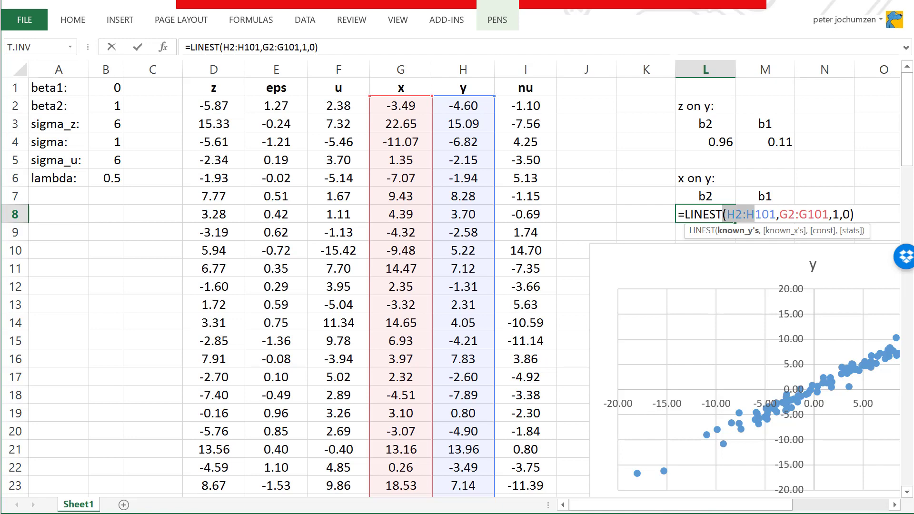
{"action": "key", "text": "ctrl+shift+Return"}
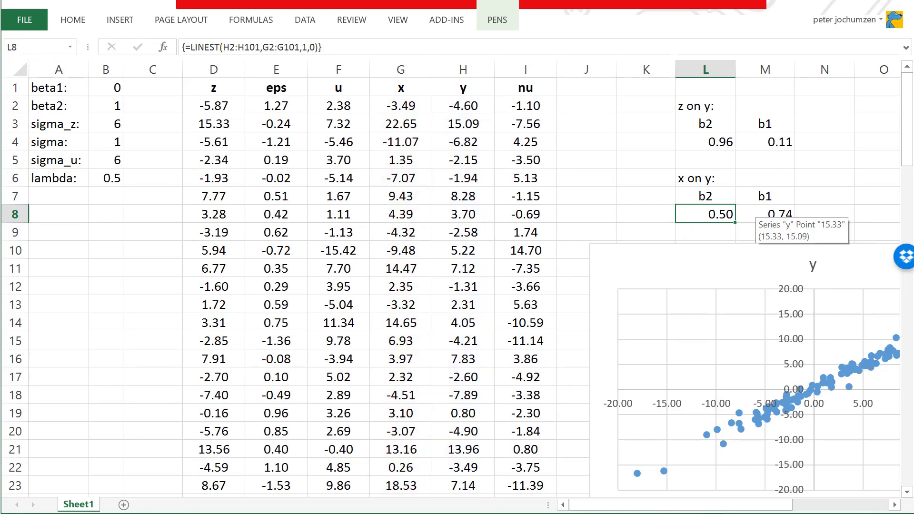
Recalculate the sheet many times to compare the x on y slope estimates across new random samples.
{"action": "key", "text": "F9"}
{"action": "key", "text": "F9"}
{"action": "key", "text": "F9"}
{"action": "key", "text": "F9"}
{"action": "key", "text": "F9"}
{"action": "key", "text": "F9"}
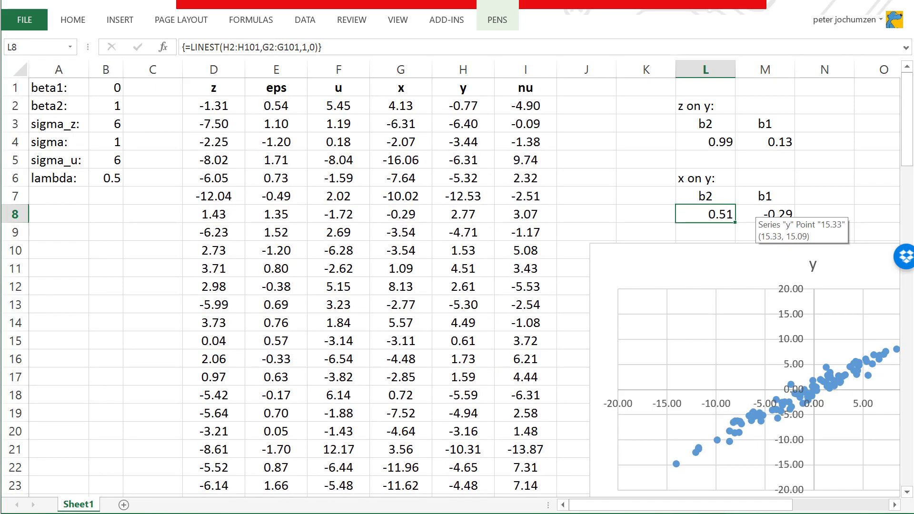
{"action": "key", "text": "F9"}
{"action": "key", "text": "F9"}
{"action": "key", "text": "F9"}
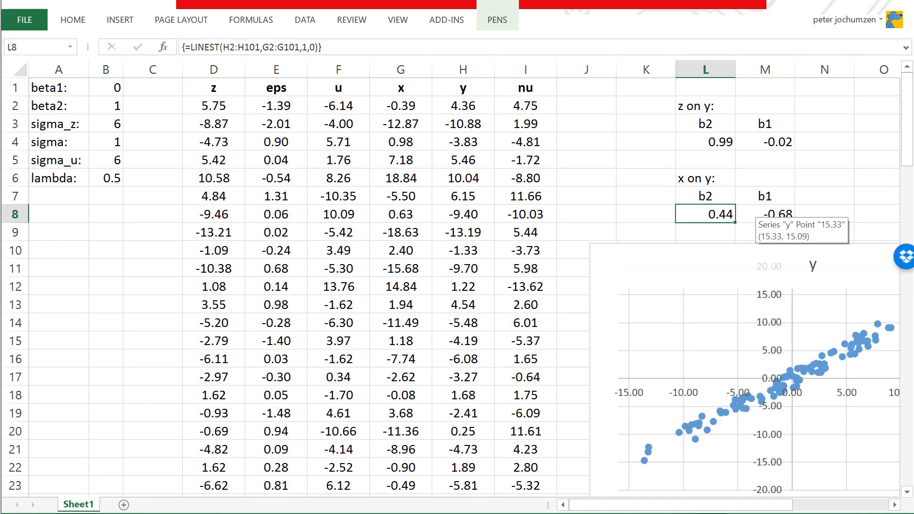
{"action": "key", "text": "F9"}
{"action": "key", "text": "F9"}
{"action": "key", "text": "F9"}
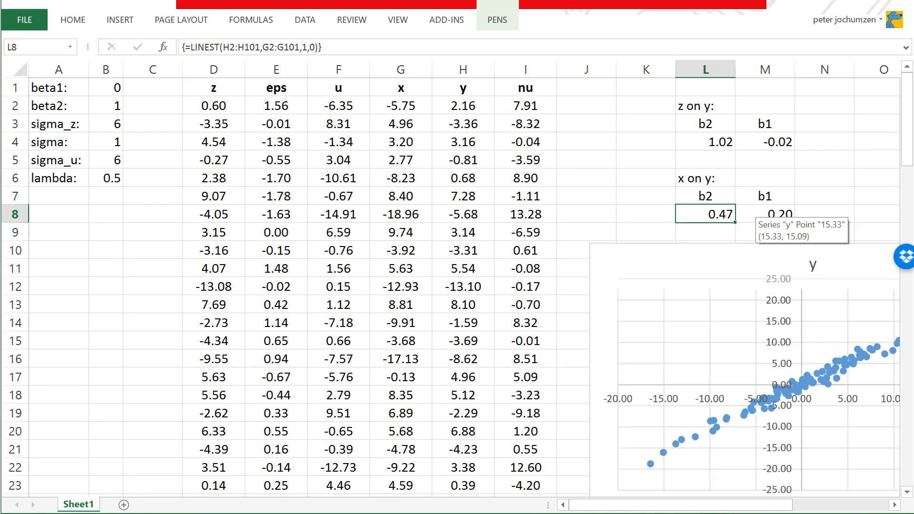
{"action": "key", "text": "F9"}
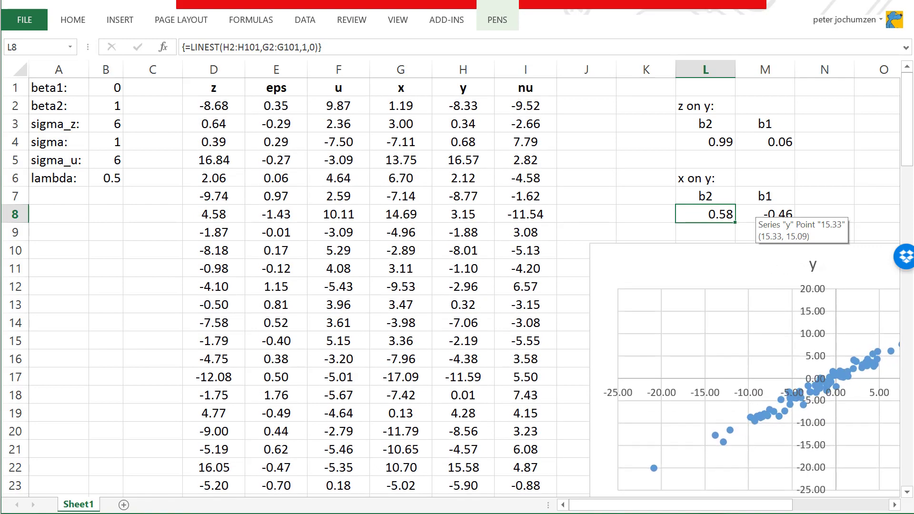
{"action": "key", "text": "F9"}
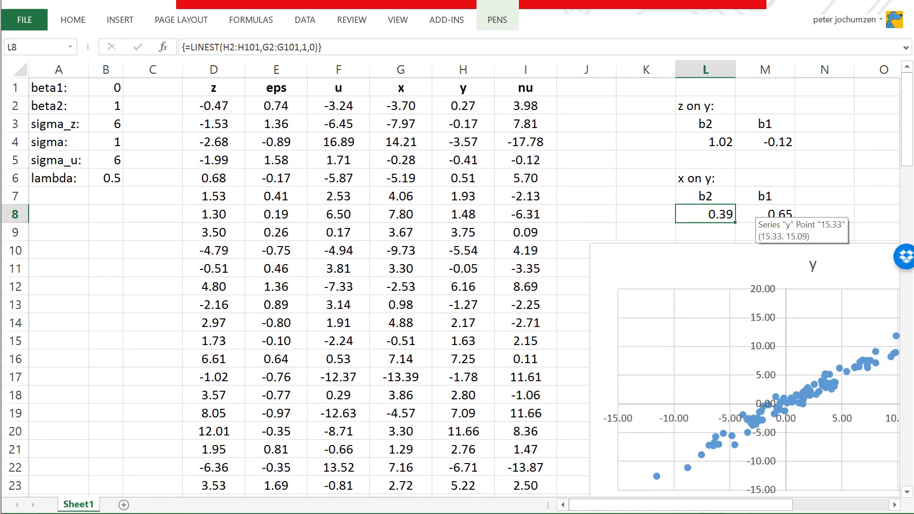
{"action": "key", "text": "F9"}
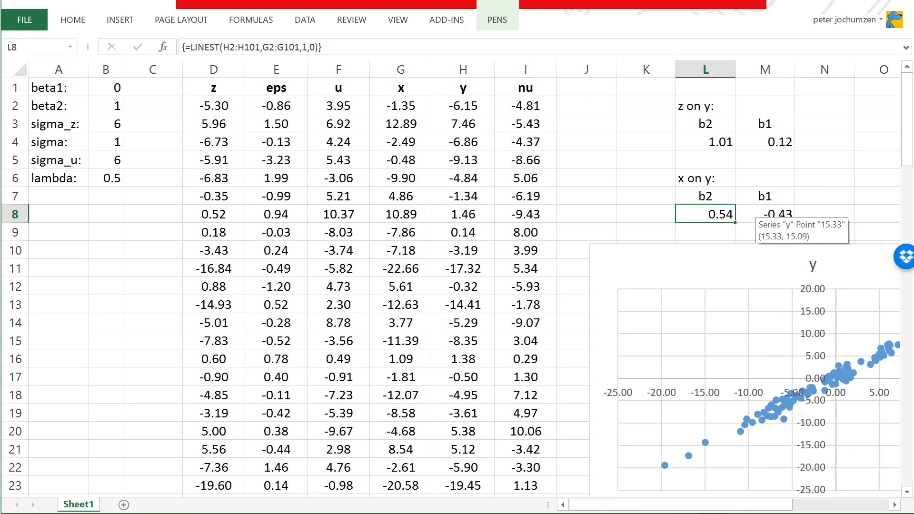
{"action": "key", "text": "F9"}
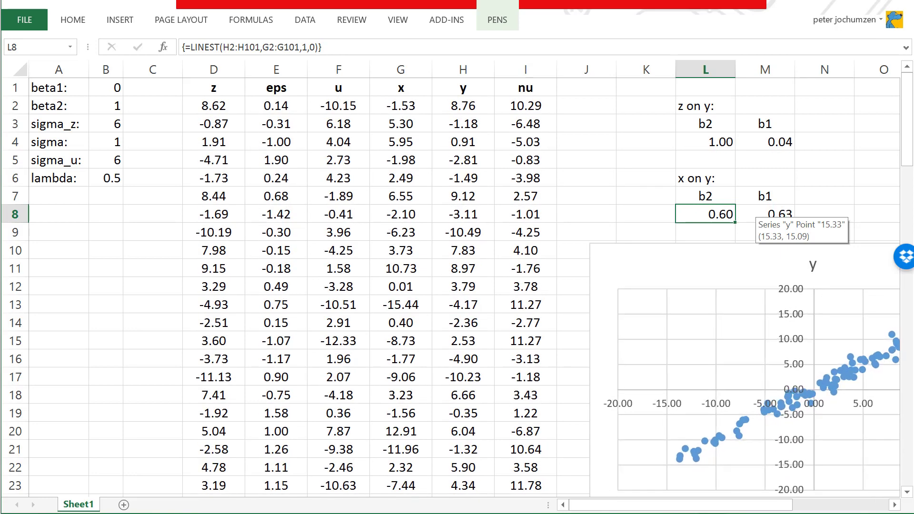
{"action": "key", "text": "F9"}
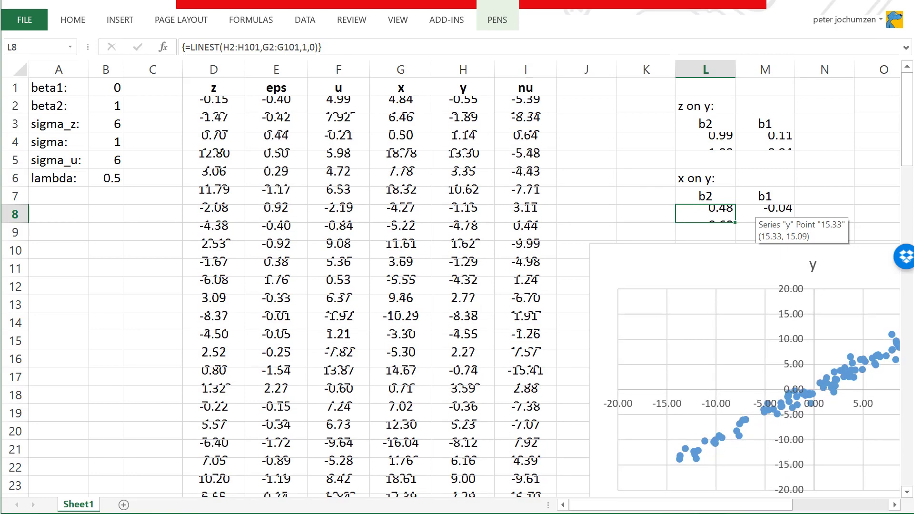
{"action": "key", "text": "F9"}
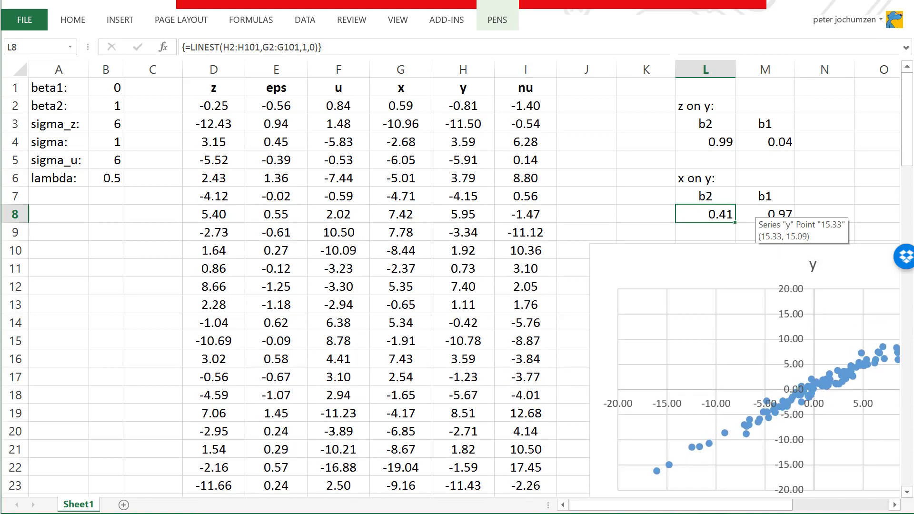
{"action": "key", "text": "F9"}
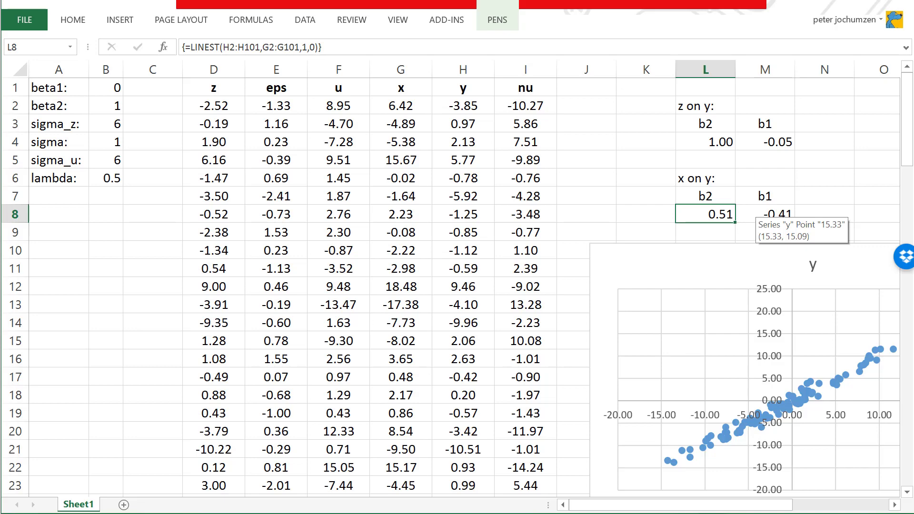
Bring the second scatter chart, below the first one, fully into view and examine its spread of points.
{"action": "left_click_drag", "start_coordinate": [761, 504], "coordinate": [825, 504]}
{"action": "left_click_drag", "start_coordinate": [906, 143], "coordinate": [910, 217]}
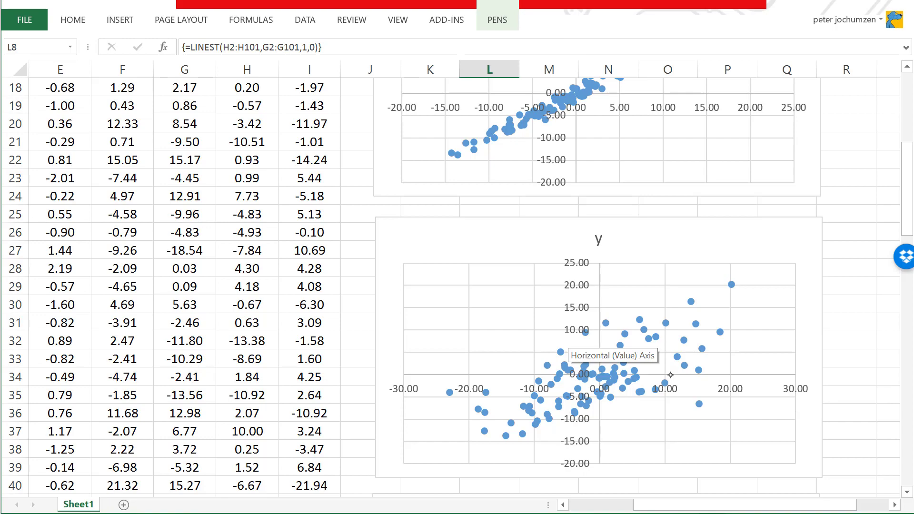
Inspect the formula behind the first nu value in I2.
{"action": "left_click_drag", "start_coordinate": [904, 186], "coordinate": [910, 95]}
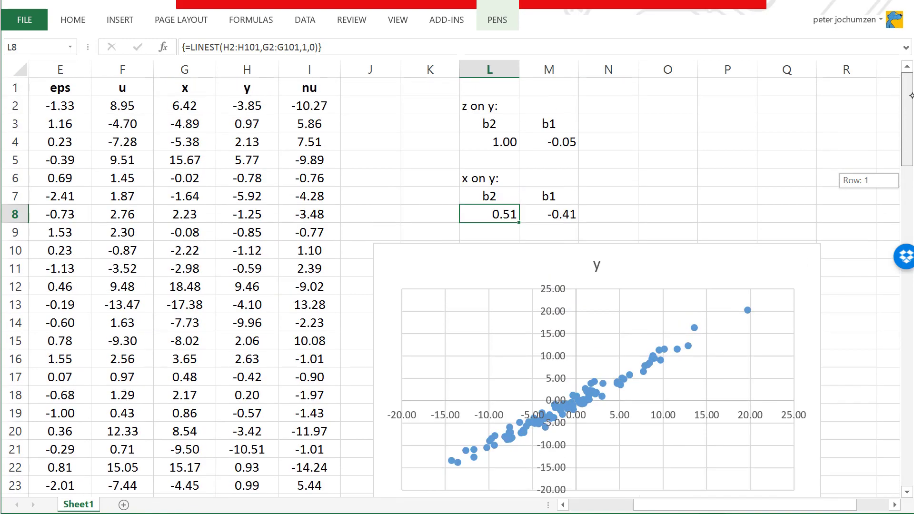
{"action": "left_click", "coordinate": [311, 86]}
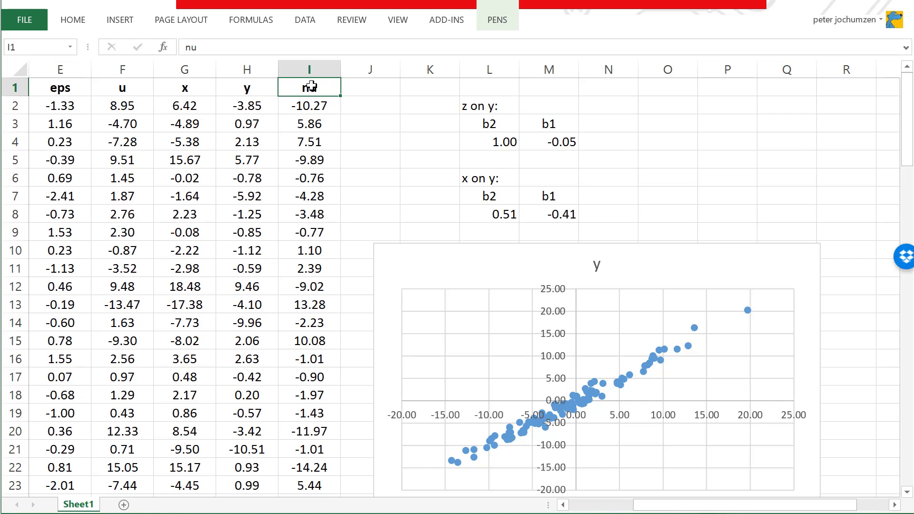
{"action": "left_click", "coordinate": [320, 107]}
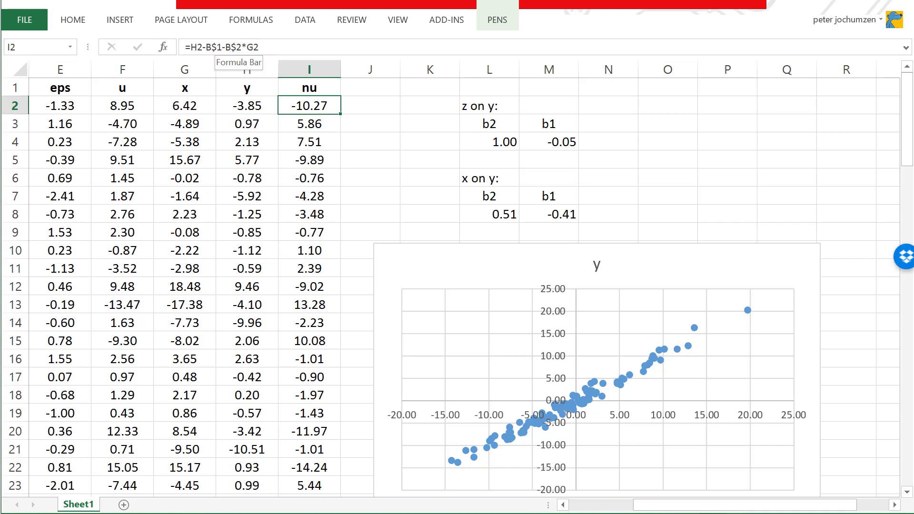
Inspect the first y formula in H2 and trace its beta1, beta2, z and eps source cells.
{"action": "left_click", "coordinate": [248, 104]}
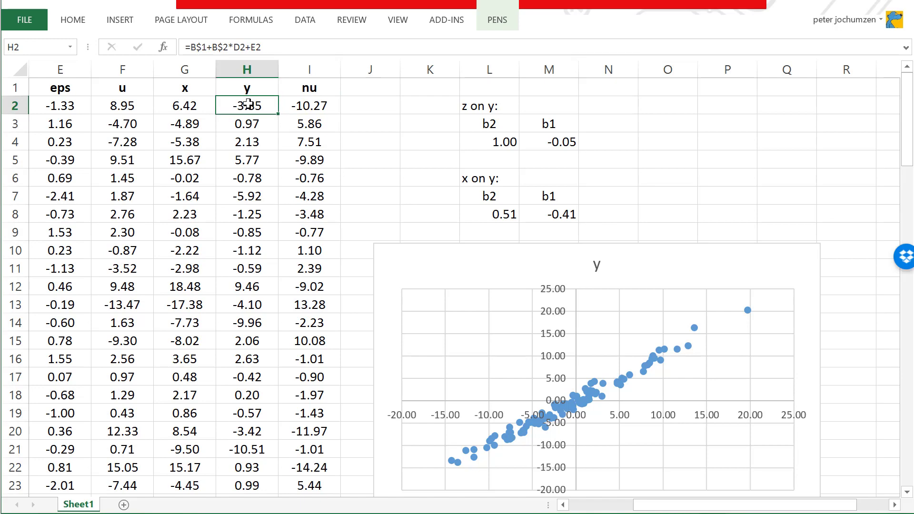
{"action": "scroll", "coordinate": [247, 104], "scroll_direction": "left", "scroll_amount": 4}
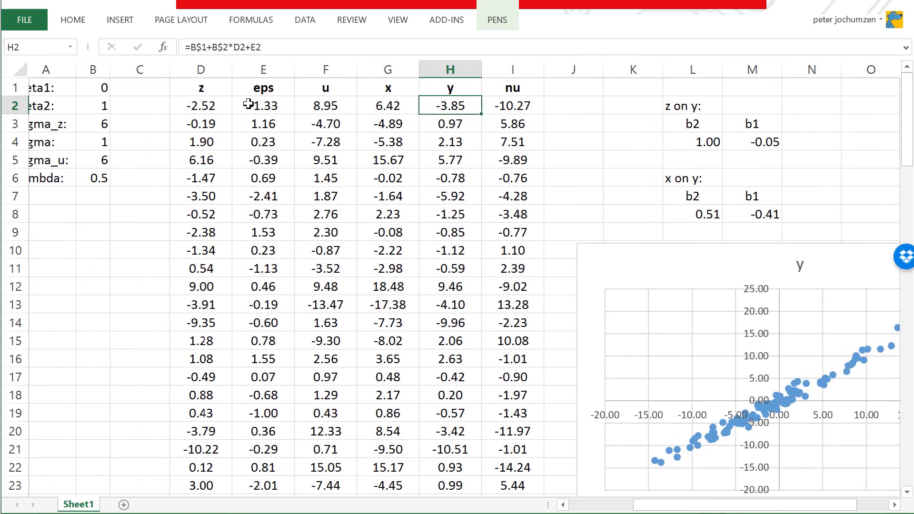
{"action": "left_click", "coordinate": [117, 89]}
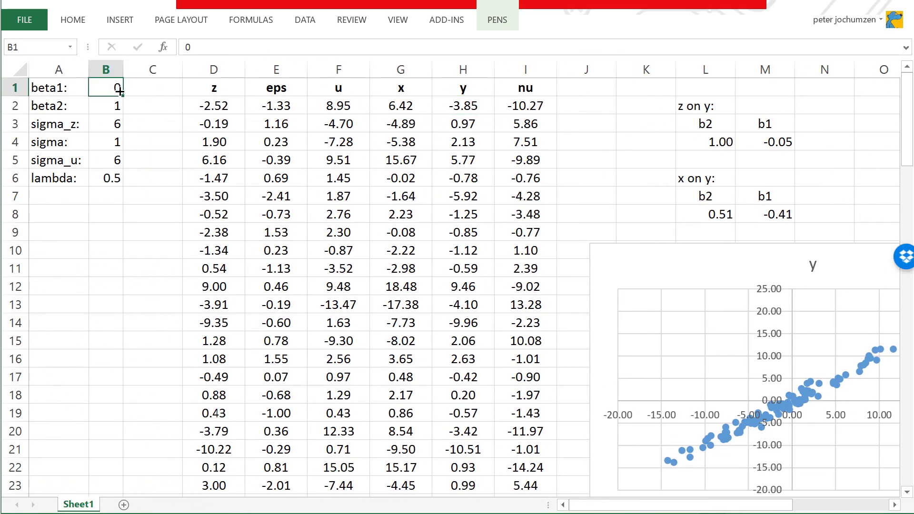
{"action": "left_click", "coordinate": [119, 106]}
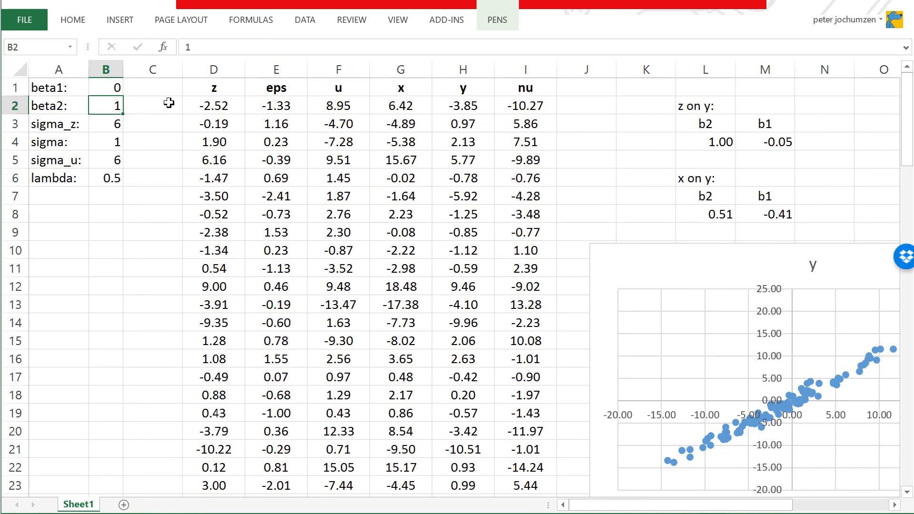
{"action": "left_click", "coordinate": [218, 102]}
{"action": "left_click", "coordinate": [278, 106]}
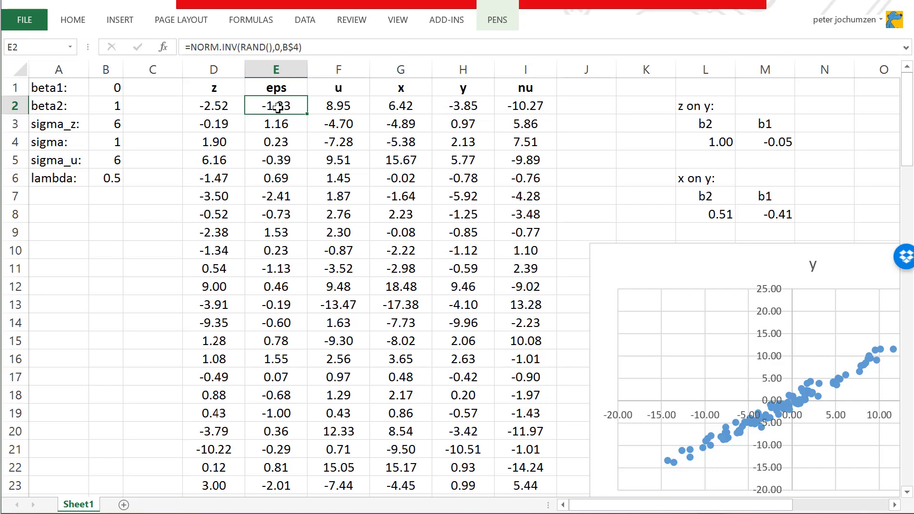
Trace the beta1, beta2 and x cells that feed the first nu formula.
{"action": "left_click", "coordinate": [119, 87]}
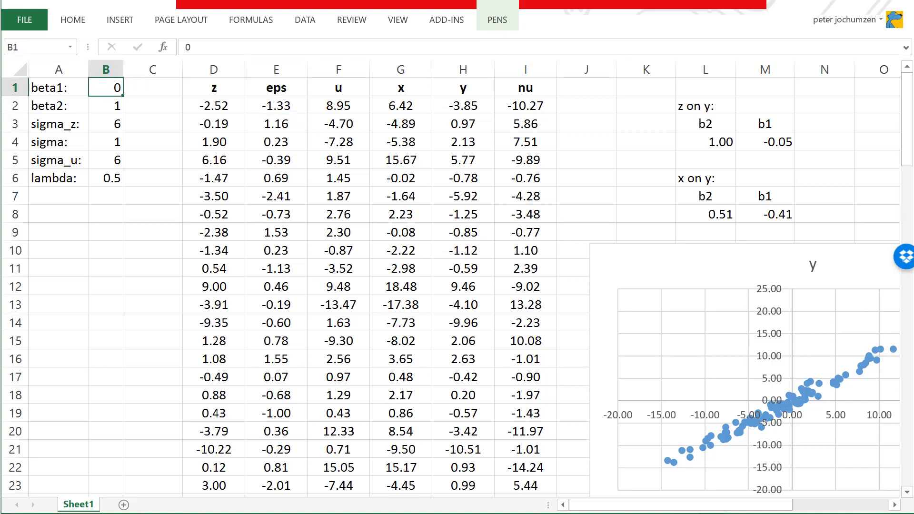
{"action": "left_click", "coordinate": [110, 106]}
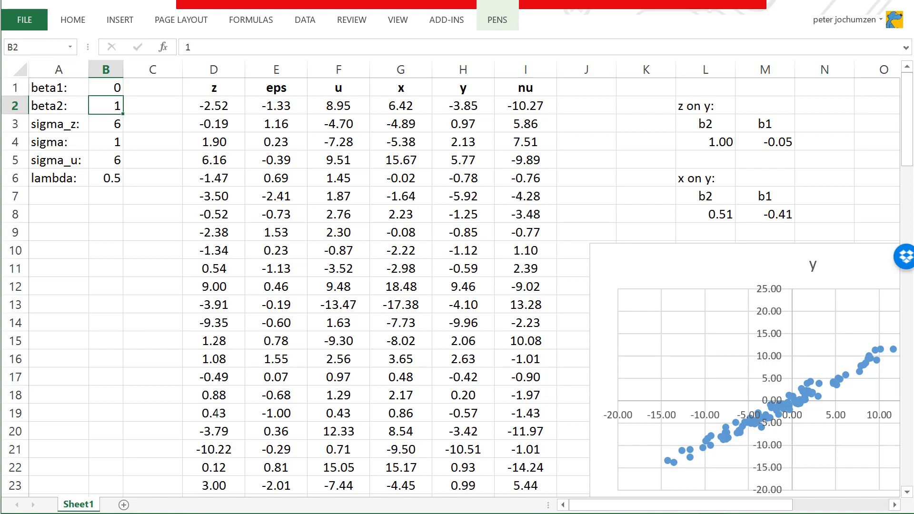
{"action": "left_click", "coordinate": [390, 101]}
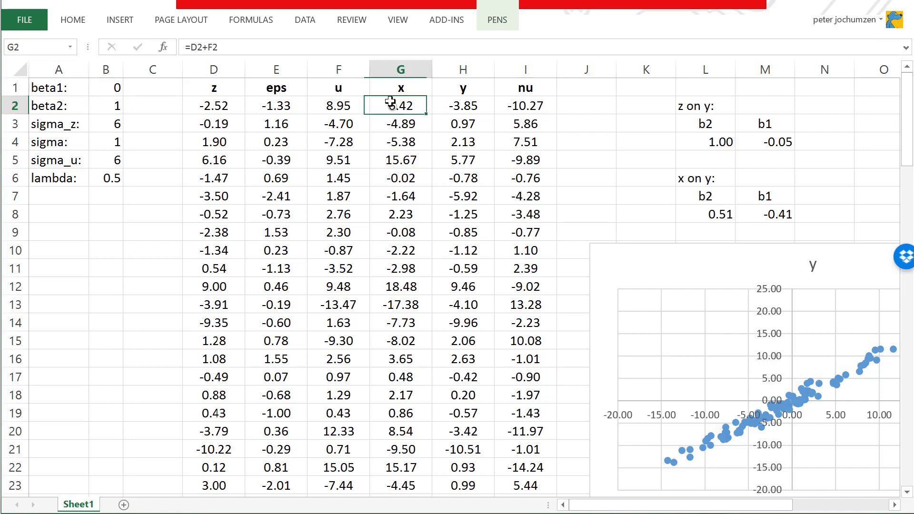
{"action": "left_click", "coordinate": [533, 102]}
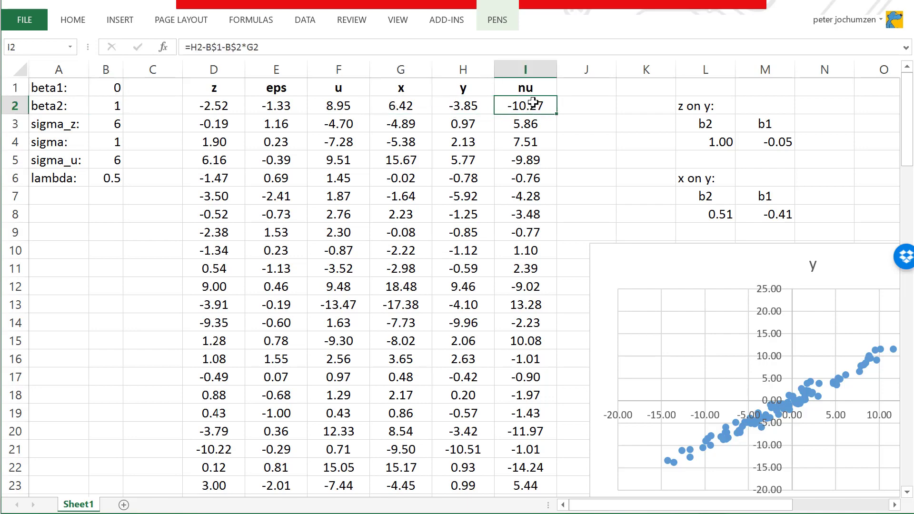
Switch to the handwritten notes, emphasize the arrow before the y equation in x, and handwrite an expression starting with y_i beside it.
{"action": "key", "text": "alt+Tab"}
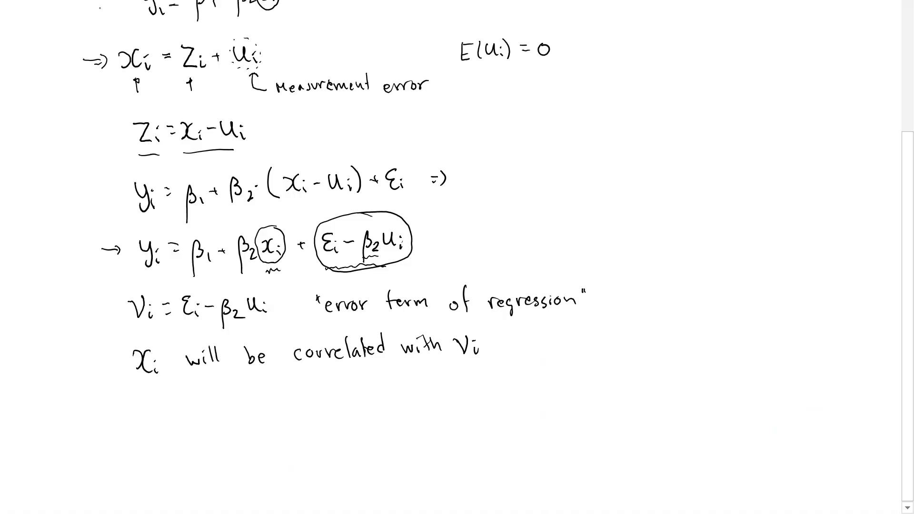
{"action": "left_click_drag", "start_coordinate": [86, 3], "coordinate": [119, 6]}
{"action": "left_click_drag", "start_coordinate": [88, 247], "coordinate": [123, 247]}
{"action": "left_click_drag", "start_coordinate": [114, 238], "coordinate": [116, 256]}
{"action": "left_click_drag", "start_coordinate": [464, 232], "coordinate": [470, 240]}
{"action": "left_click_drag", "start_coordinate": [481, 230], "coordinate": [472, 255]}
{"action": "left_click_drag", "start_coordinate": [488, 246], "coordinate": [491, 254]}
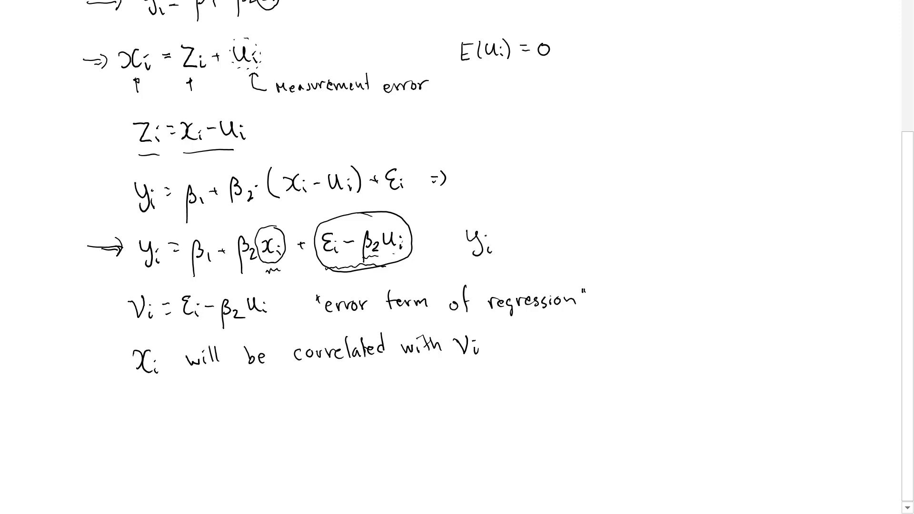
{"action": "mouse_move", "coordinate": [525, 223]}
{"action": "left_mouse_down"}
{"action": "mouse_move", "coordinate": [523, 261]}
{"action": "mouse_move", "coordinate": [525, 243]}
{"action": "left_mouse_up"}
{"action": "mouse_move", "coordinate": [534, 238]}
{"action": "left_mouse_down"}
{"action": "mouse_move", "coordinate": [540, 248]}
{"action": "mouse_move", "coordinate": [553, 236]}
{"action": "mouse_move", "coordinate": [593, 236]}
{"action": "left_mouse_up"}
{"action": "mouse_move", "coordinate": [594, 220]}
{"action": "left_mouse_down"}
{"action": "mouse_move", "coordinate": [586, 236]}
{"action": "mouse_move", "coordinate": [615, 230]}
{"action": "left_mouse_up"}
{"action": "left_click_drag", "start_coordinate": [612, 227], "coordinate": [631, 220]}
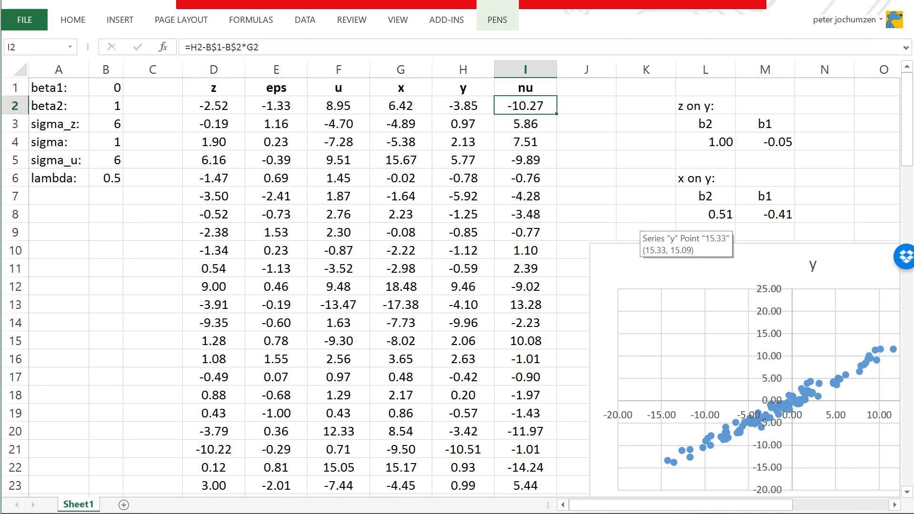
Highlight the first rows of the x and nu columns and examine the nu scatter chart further down the sheet.
{"action": "left_click_drag", "start_coordinate": [406, 93], "coordinate": [406, 183]}
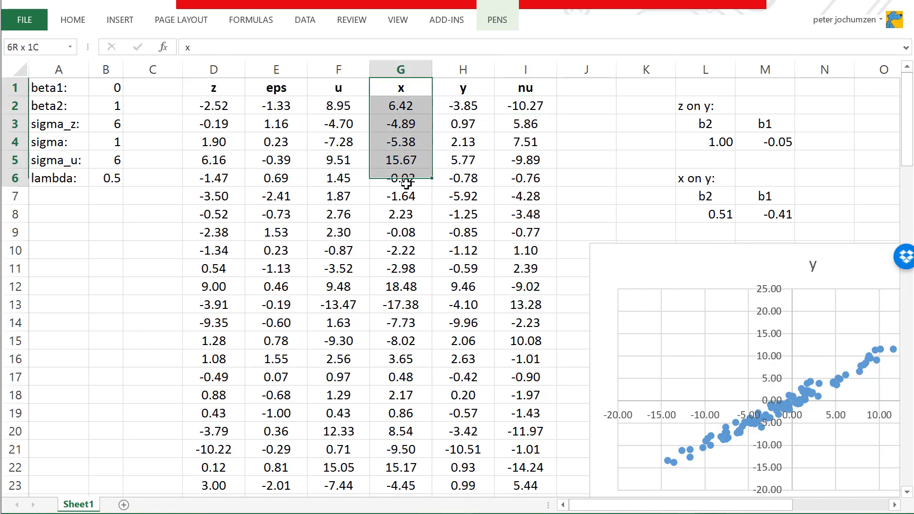
{"action": "left_click_drag", "start_coordinate": [517, 85], "coordinate": [523, 195]}
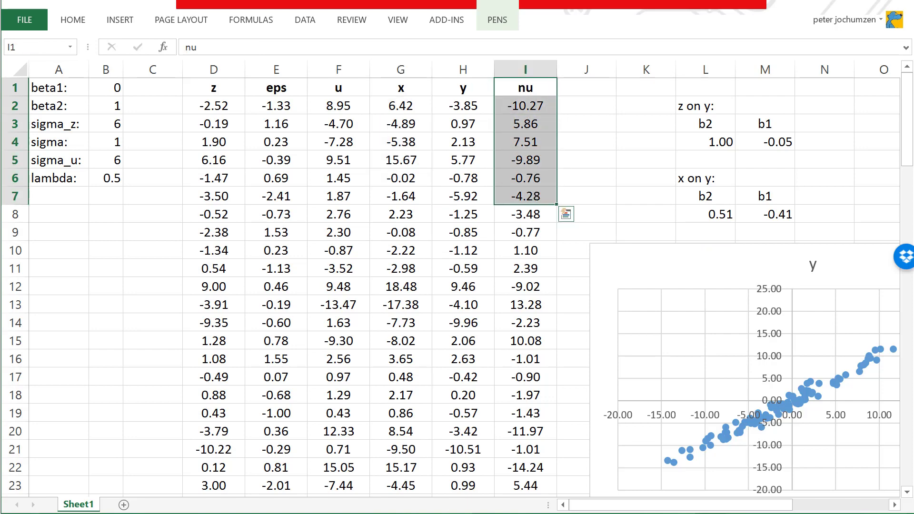
{"action": "scroll", "coordinate": [457, 285], "scroll_direction": "right", "scroll_amount": 3}
{"action": "left_click", "coordinate": [414, 212]}
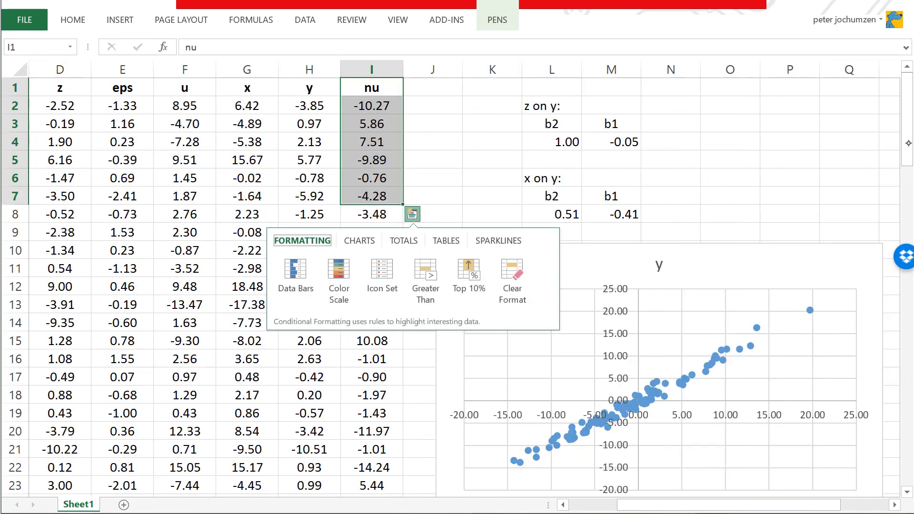
{"action": "left_click_drag", "start_coordinate": [910, 147], "coordinate": [911, 267]}
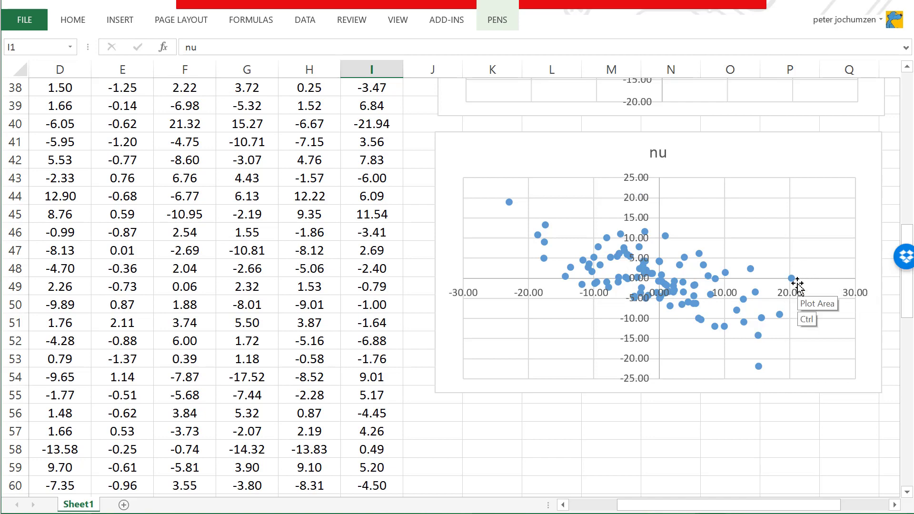
{"action": "mouse_move", "coordinate": [793, 281]}
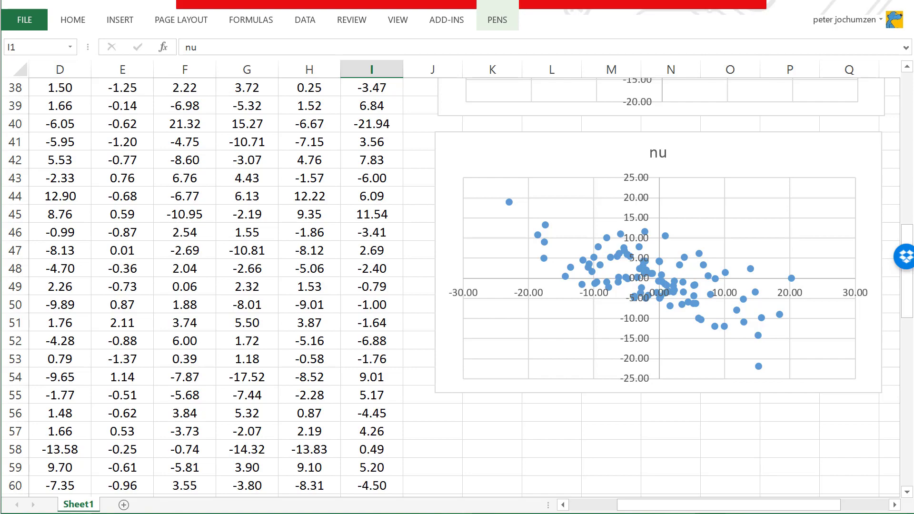
Return to the x on y regression output and inspect its b2 and b1 estimates.
{"action": "scroll", "coordinate": [454, 287], "scroll_direction": "up", "scroll_amount": 10}
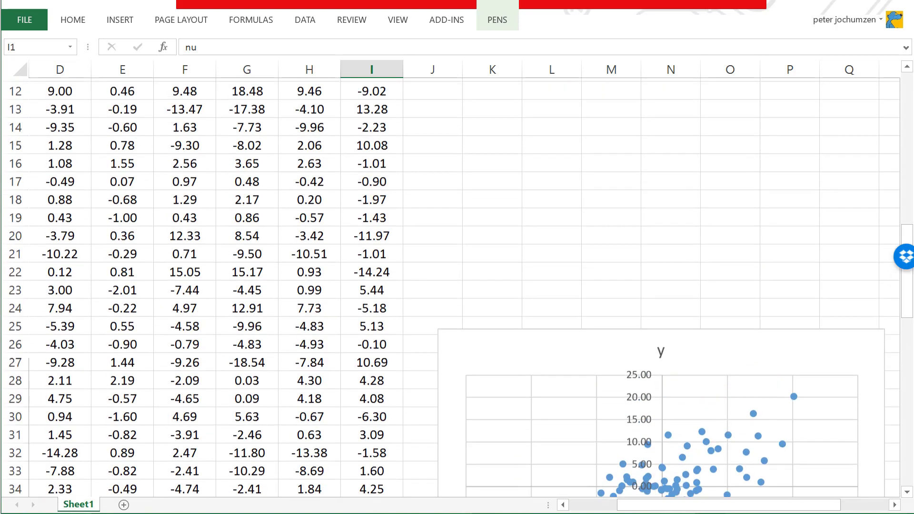
{"action": "scroll", "coordinate": [556, 204], "scroll_direction": "up", "scroll_amount": 3}
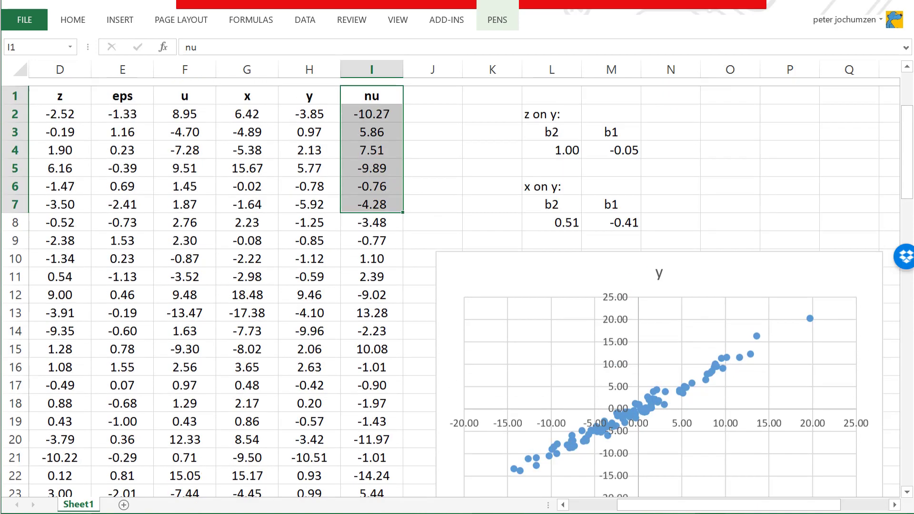
{"action": "left_click", "coordinate": [555, 204]}
{"action": "left_click", "coordinate": [554, 210]}
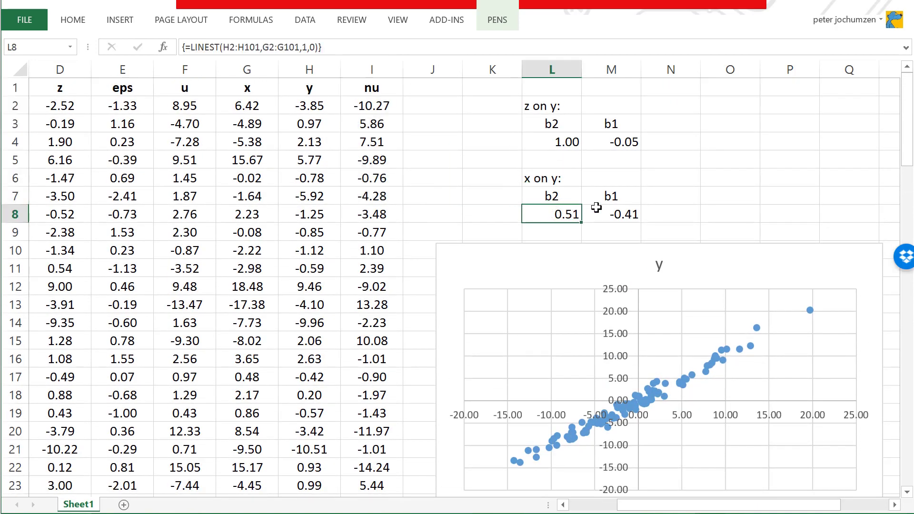
{"action": "left_click", "coordinate": [611, 209]}
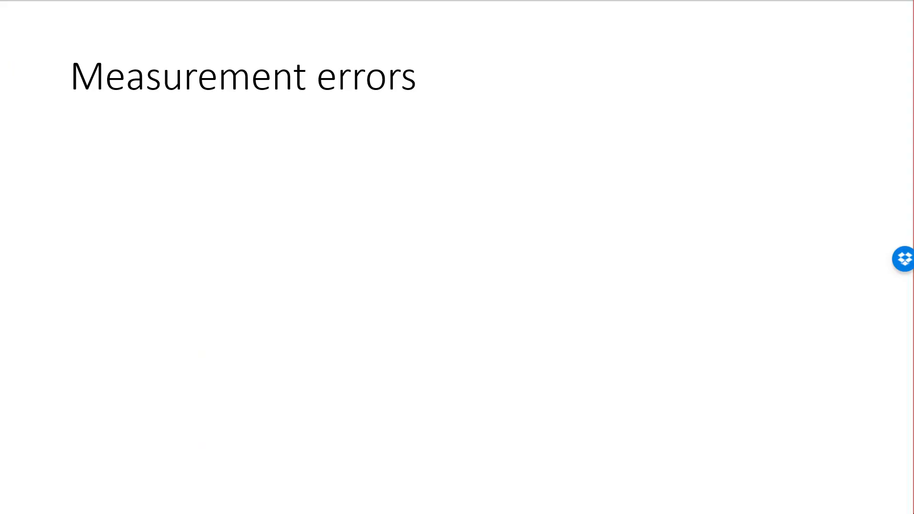
{"action": "key", "text": "Right"}
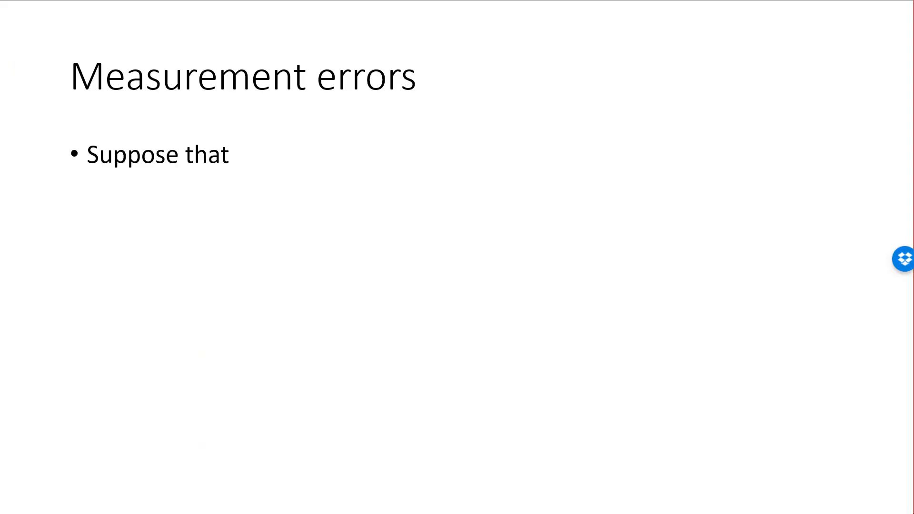
{"action": "key", "text": "Right"}
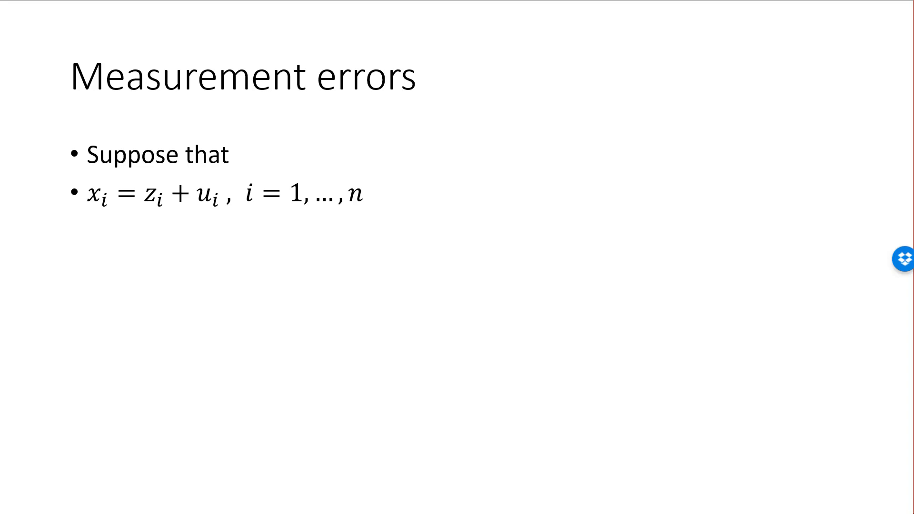
{"action": "key", "text": "Right"}
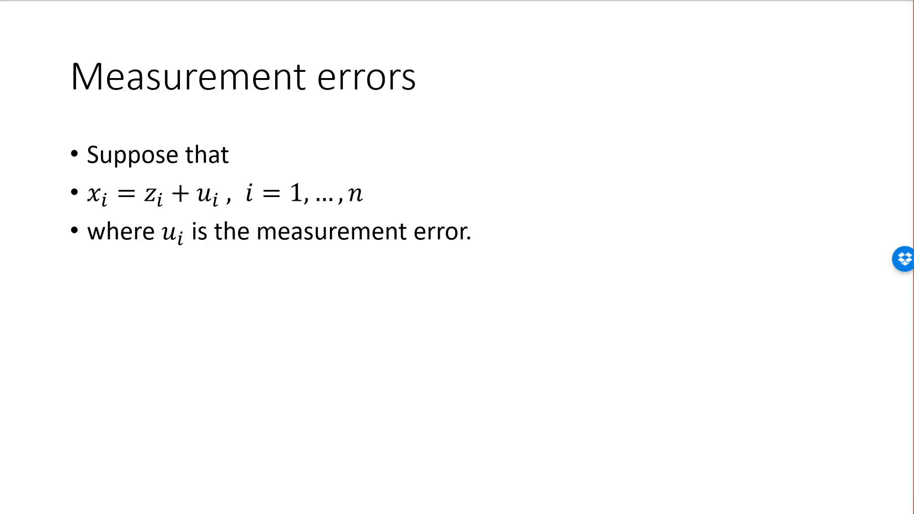
{"action": "key", "text": "Right"}
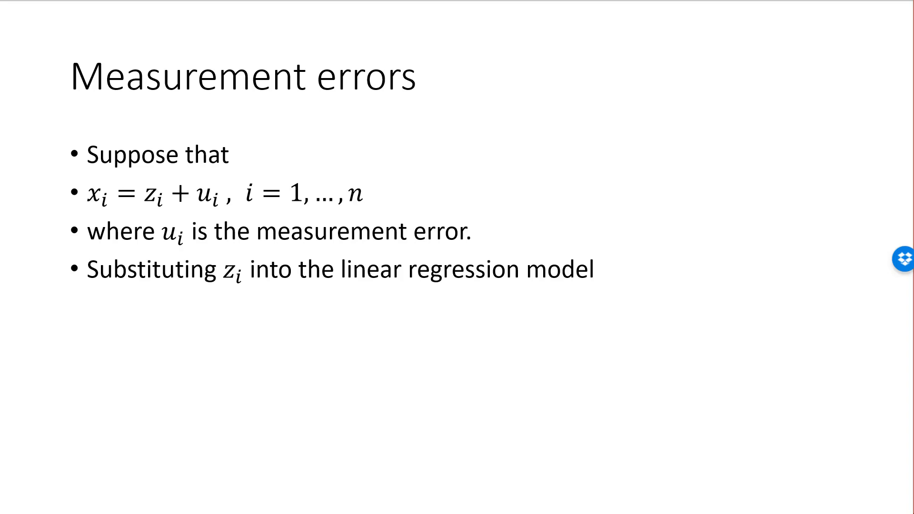
{"action": "key", "text": "Right"}
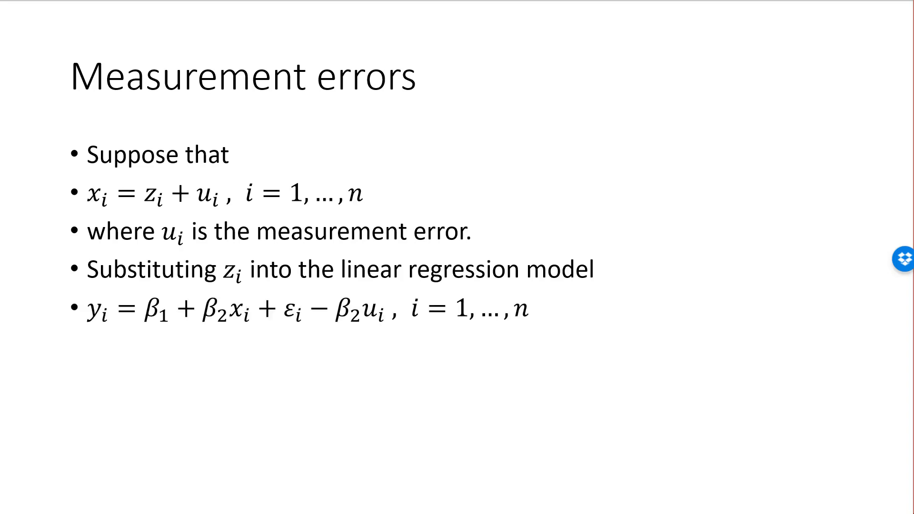
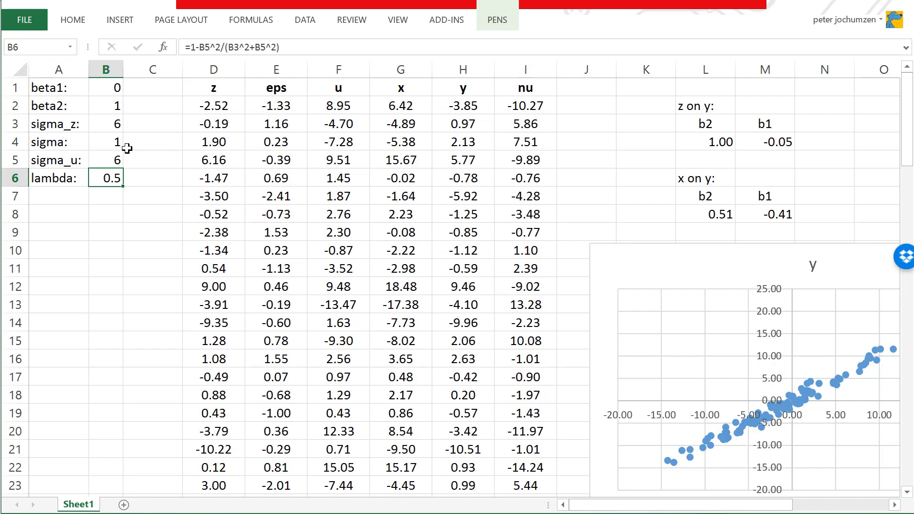
Review the x on y slope formula in L8 and set sigma_u in B5 to 4.
{"action": "left_click", "coordinate": [706, 214]}
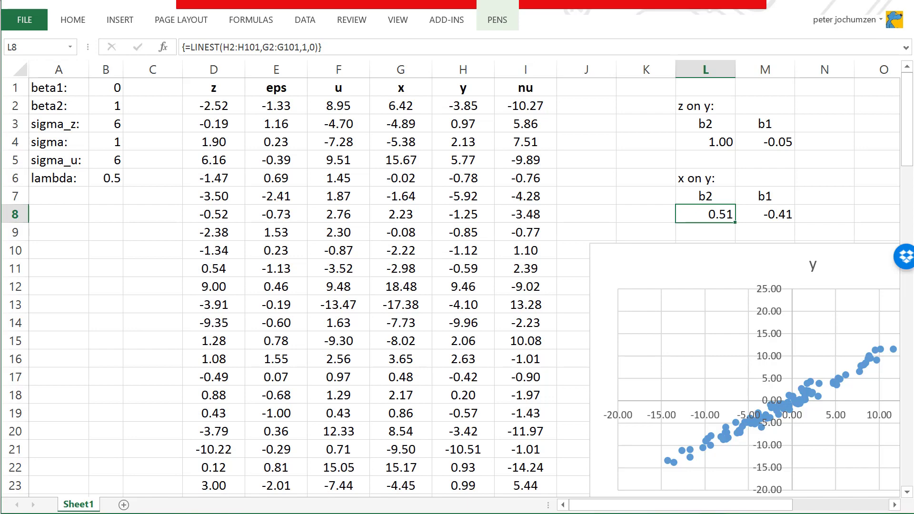
{"action": "left_click", "coordinate": [109, 160]}
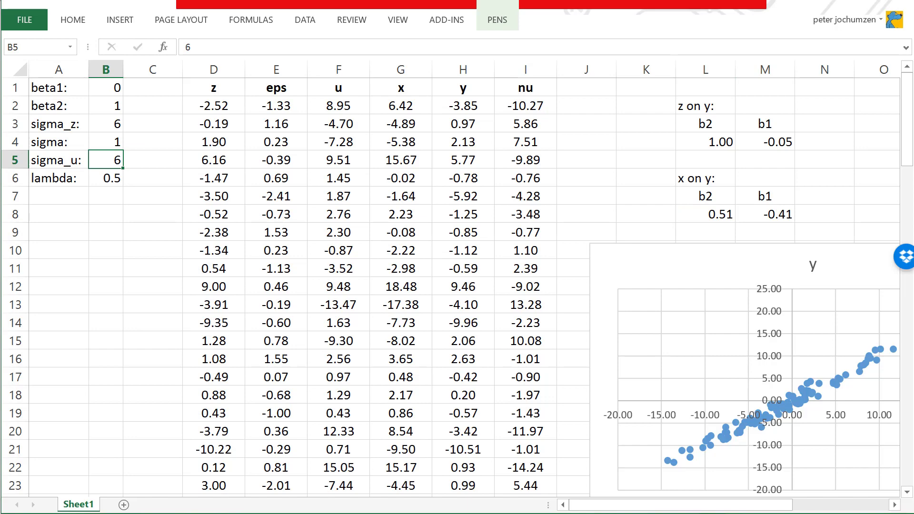
{"action": "type", "text": "4"}
{"action": "key", "text": "Return"}
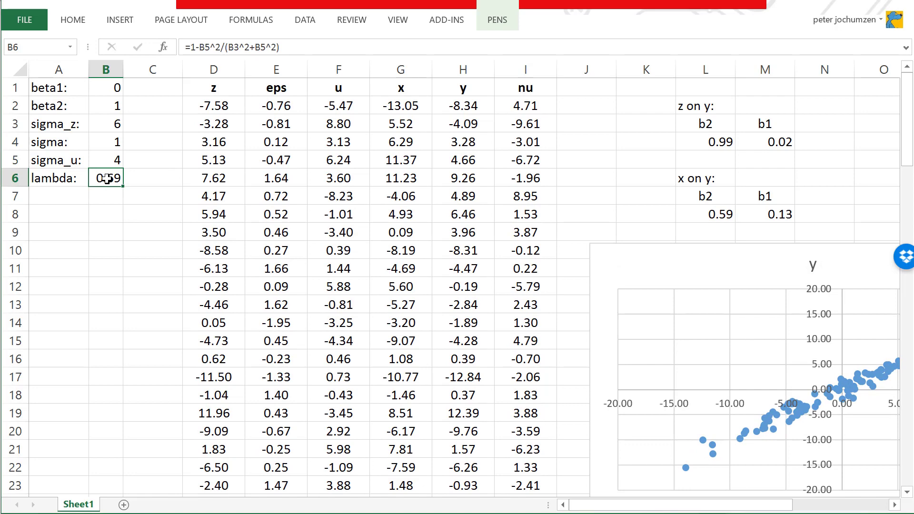
Recalculate the sheet several times with the new sigma_u and compare the x on y slope estimate with lambda.
{"action": "left_click", "coordinate": [717, 214]}
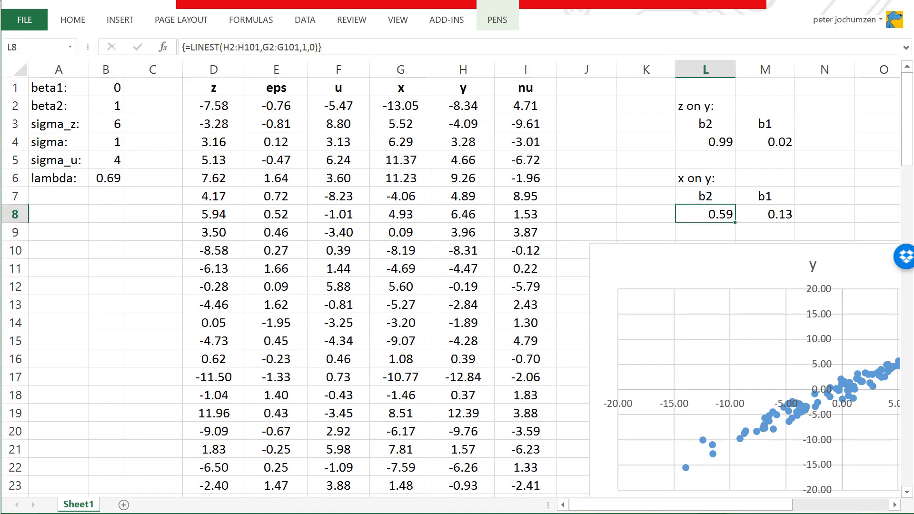
{"action": "key", "text": "F9"}
{"action": "key", "text": "F9"}
{"action": "key", "text": "F9"}
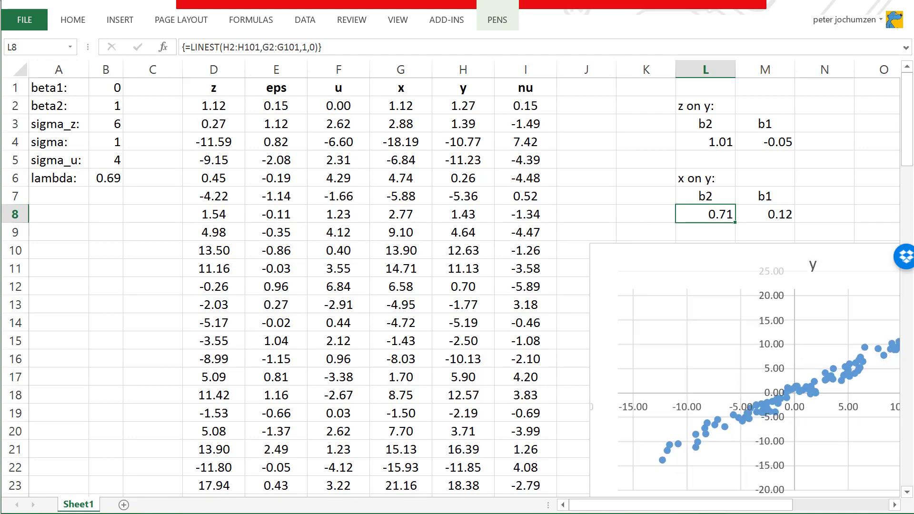
Recalculate the sheet once more and enter =L8/B6 in O8 to divide the x on y slope estimate by lambda.
{"action": "key", "text": "F9"}
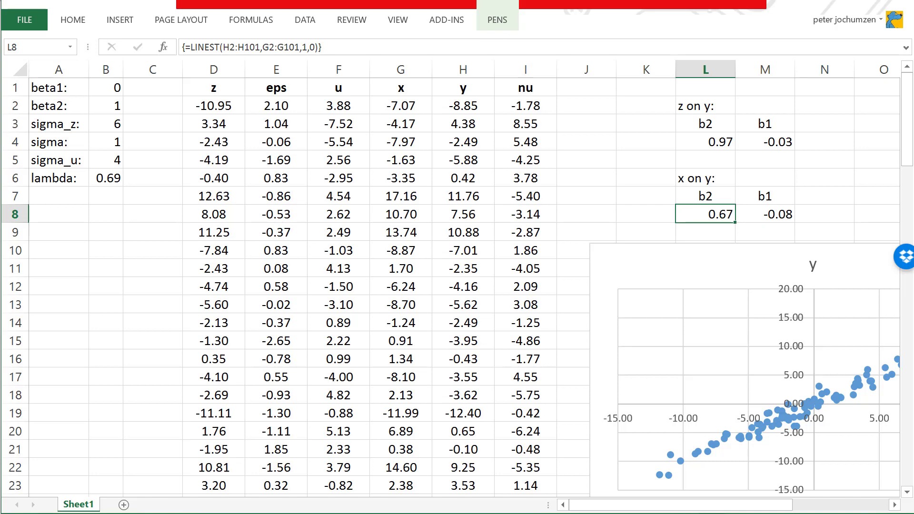
{"action": "scroll", "coordinate": [464, 279], "scroll_direction": "right", "scroll_amount": 2}
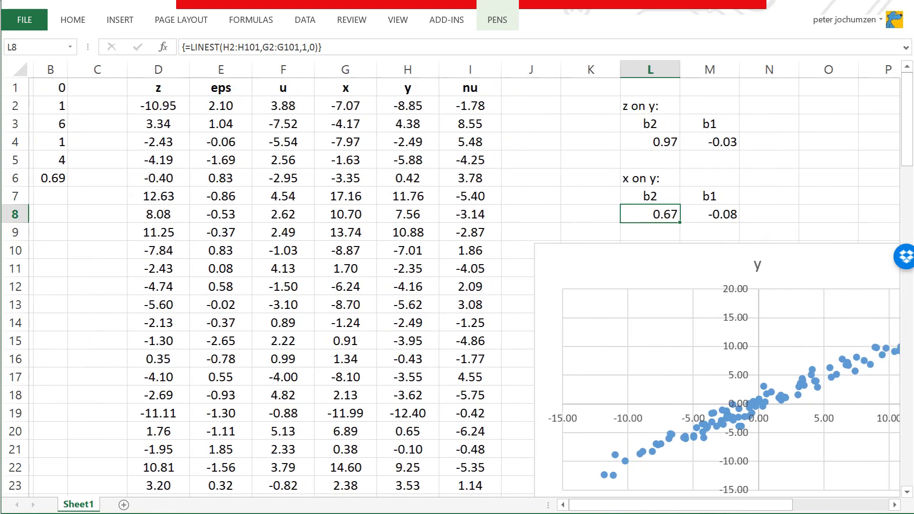
{"action": "scroll", "coordinate": [464, 279], "scroll_direction": "right", "scroll_amount": 1}
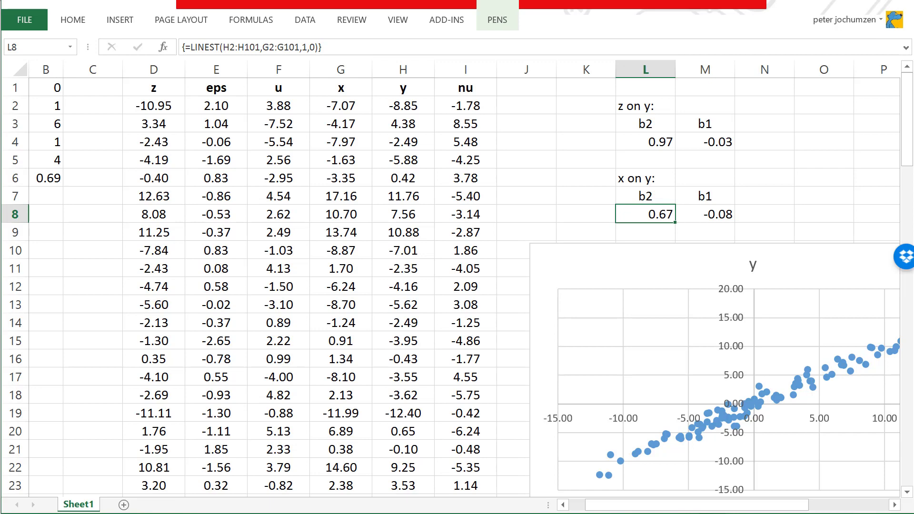
{"action": "left_click", "coordinate": [819, 211]}
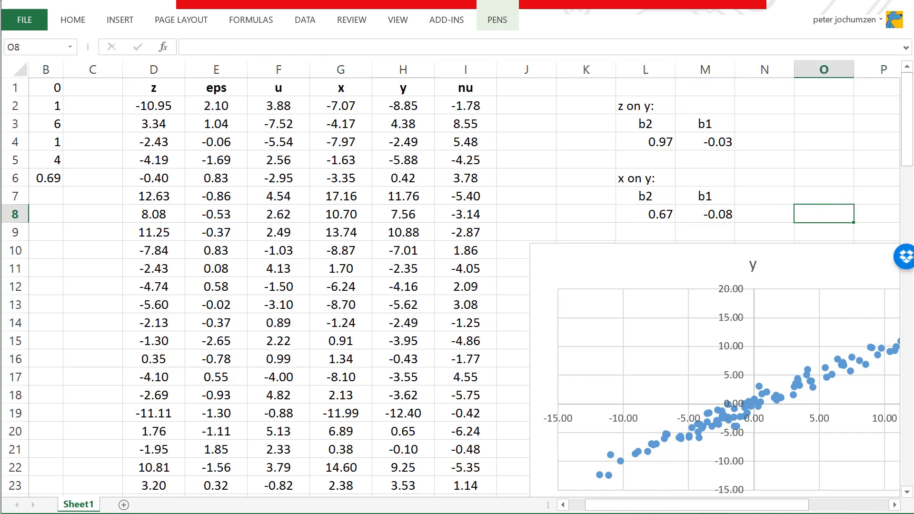
{"action": "type", "text": "="}
{"action": "left_click", "coordinate": [658, 214]}
{"action": "type", "text": "/"}
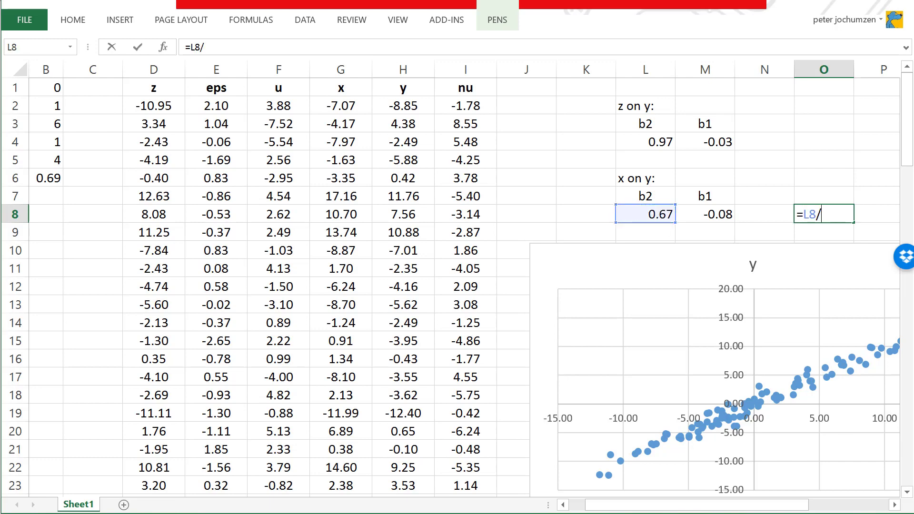
{"action": "left_click", "coordinate": [48, 179]}
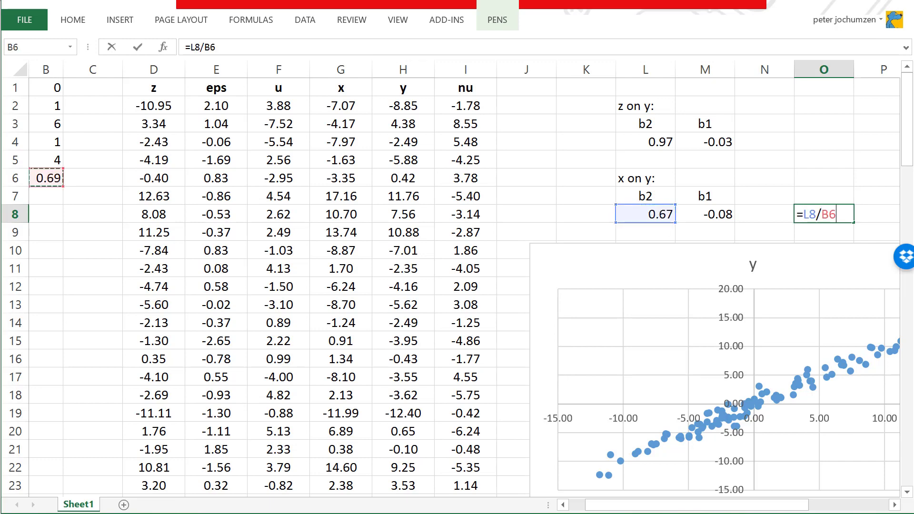
{"action": "key", "text": "Return"}
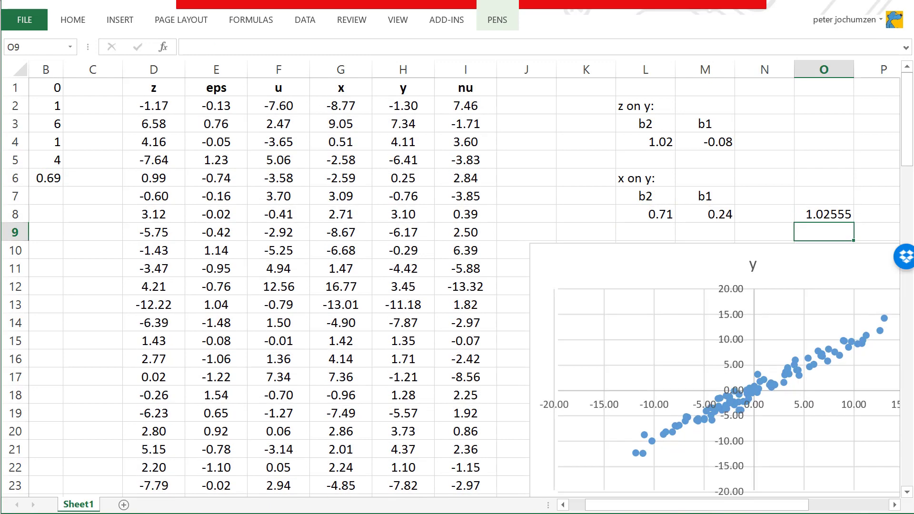
Select the corrected slope in O8 and recalculate the sheet repeatedly, comparing it with the true beta2 across new random samples.
{"action": "left_click", "coordinate": [836, 213]}
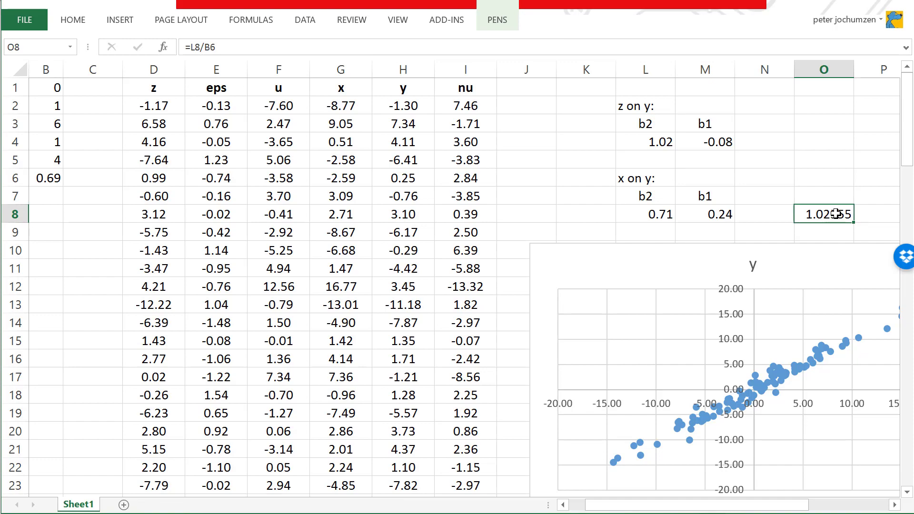
{"action": "key", "text": "F9"}
{"action": "key", "text": "F9"}
{"action": "key", "text": "F9"}
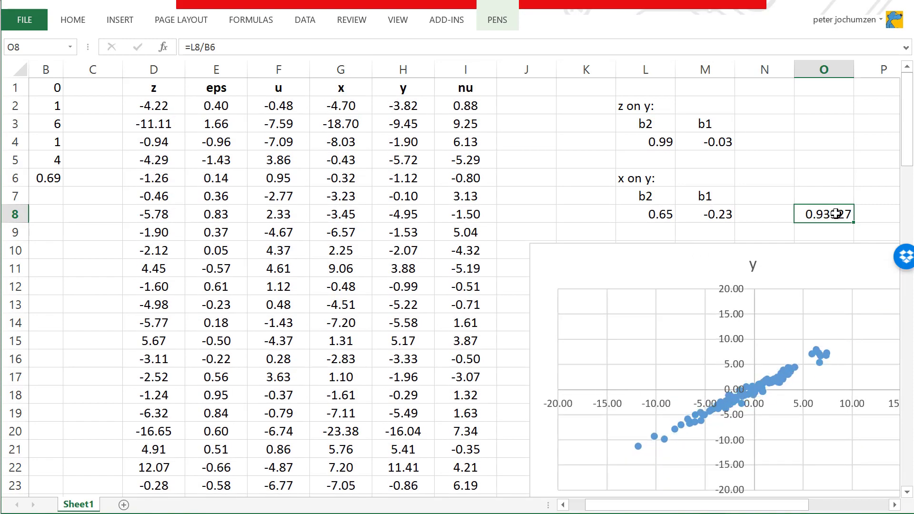
{"action": "key", "text": "F9"}
{"action": "key", "text": "F9"}
{"action": "key", "text": "F9"}
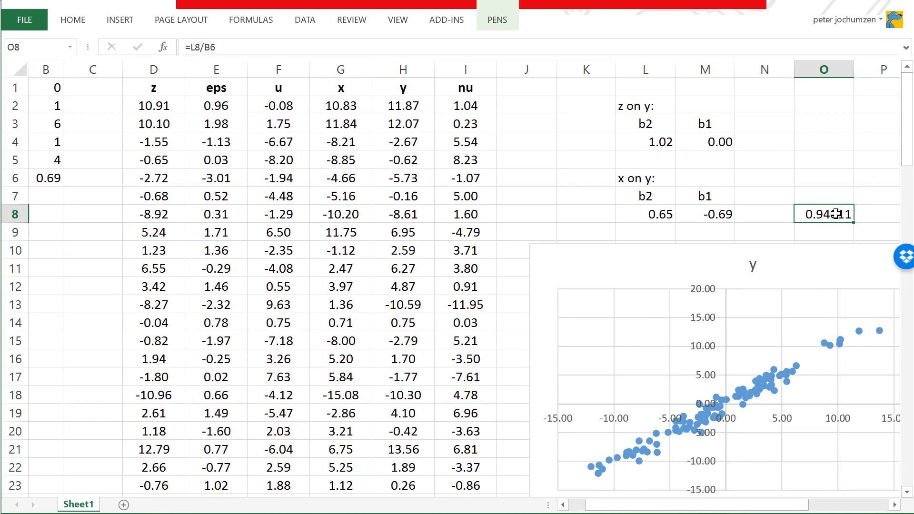